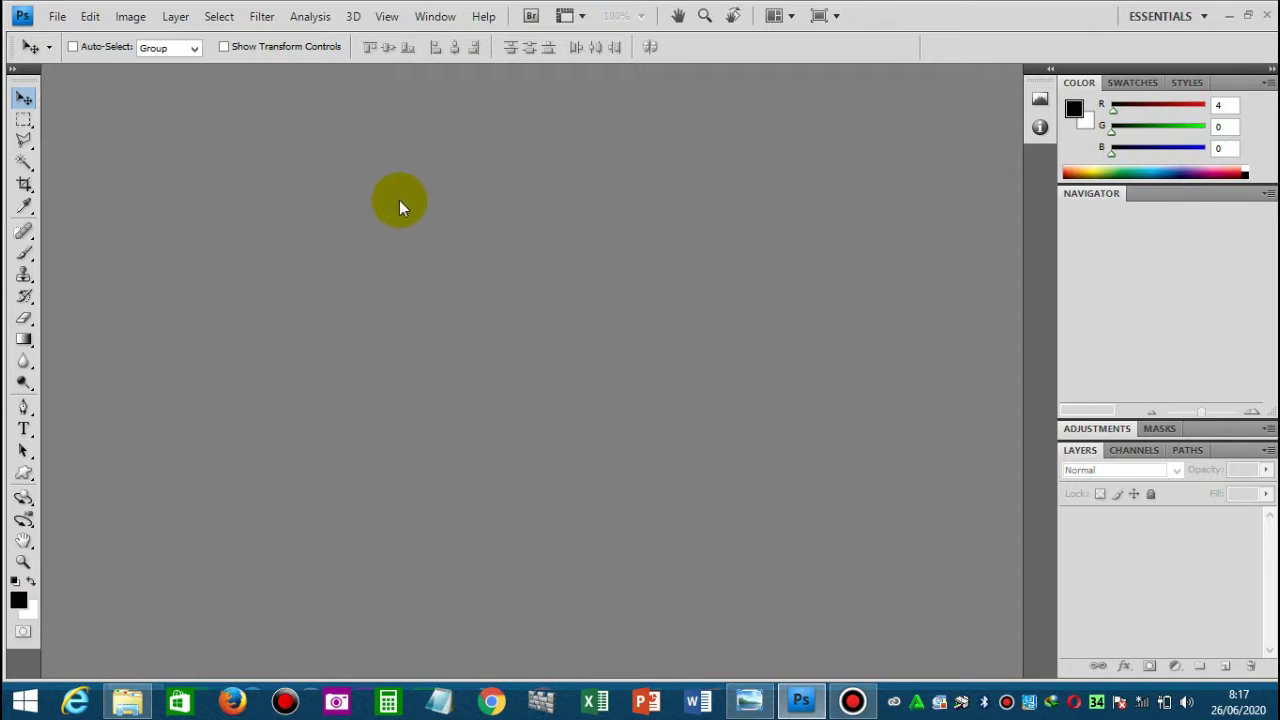
Create a new blank white 3 × 4 cm document (Untitled-1, 300 ppi, RGB)
{"action": "left_click", "coordinate": [58, 17]}
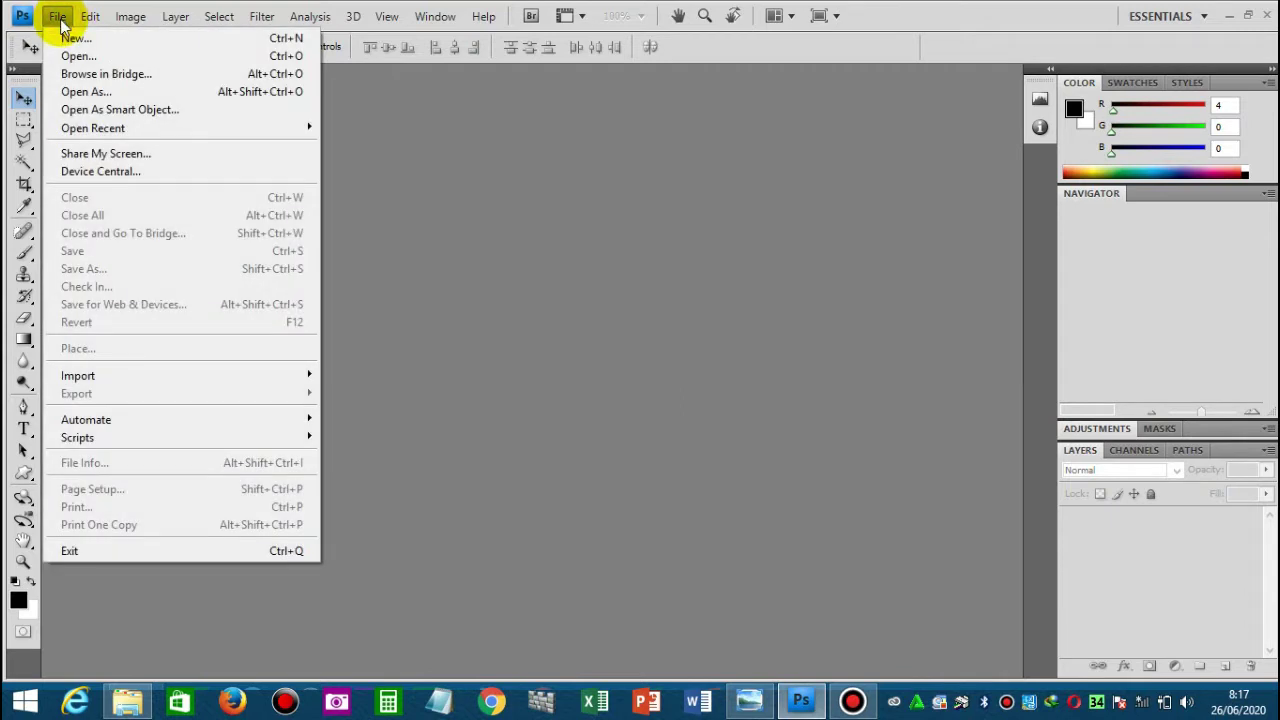
{"action": "left_click", "coordinate": [68, 38]}
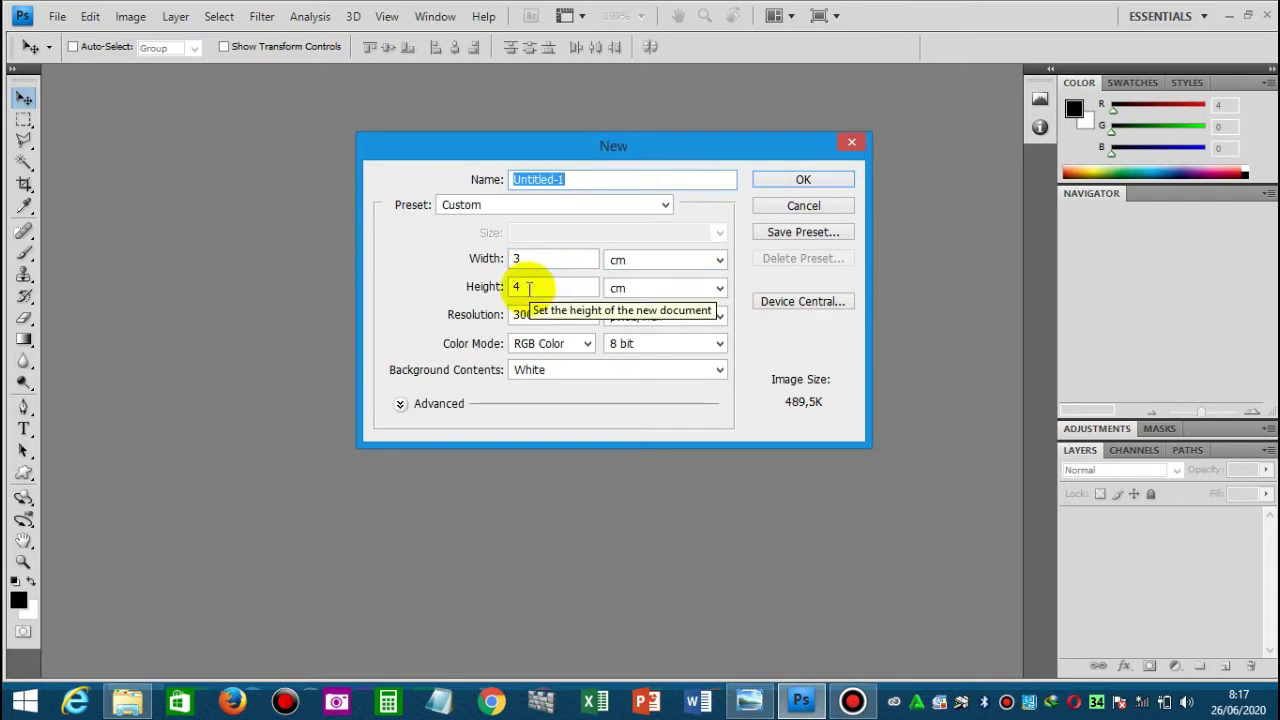
{"action": "left_click", "coordinate": [801, 181]}
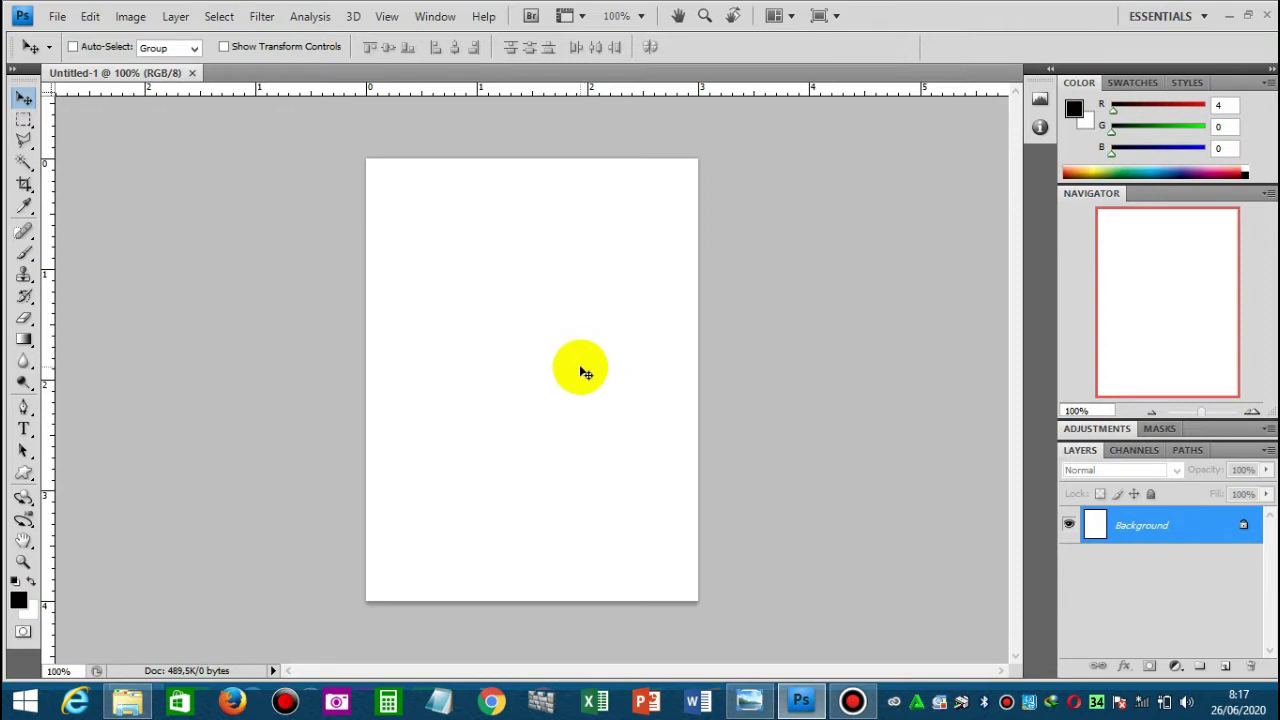
{"action": "left_click", "coordinate": [135, 706]}
{"action": "left_click", "coordinate": [423, 386]}
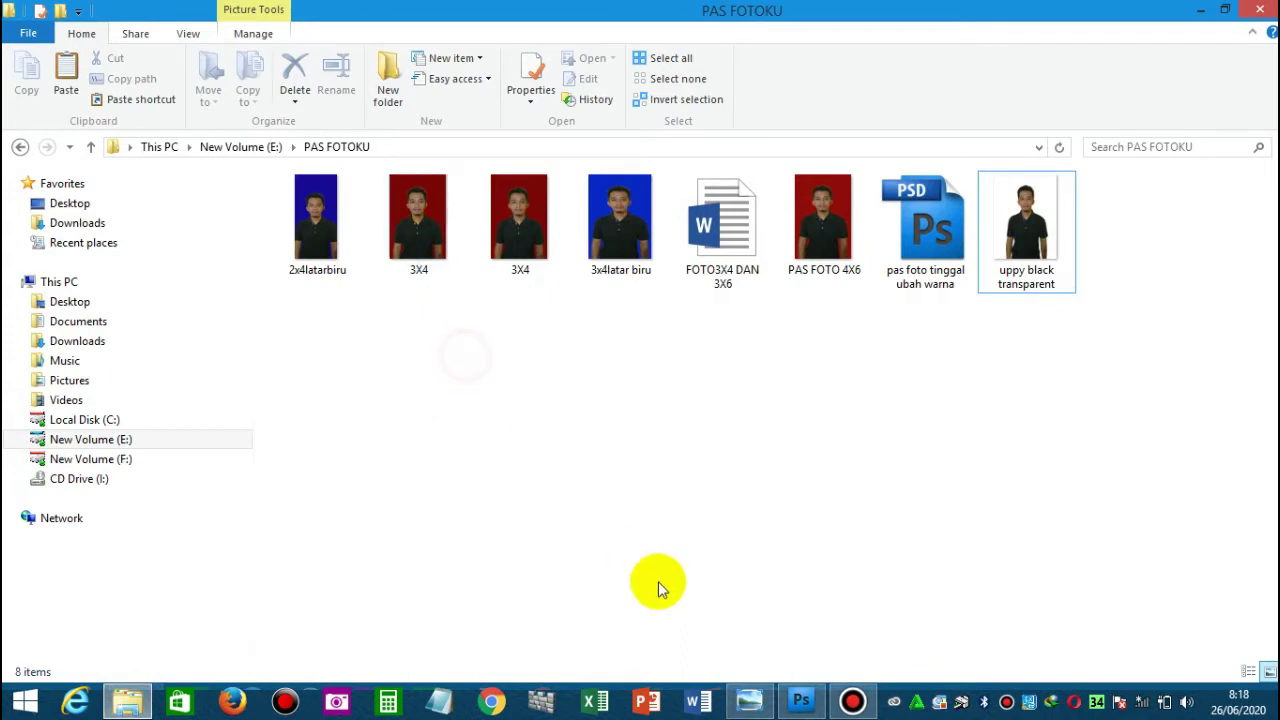
{"action": "left_click", "coordinate": [800, 700]}
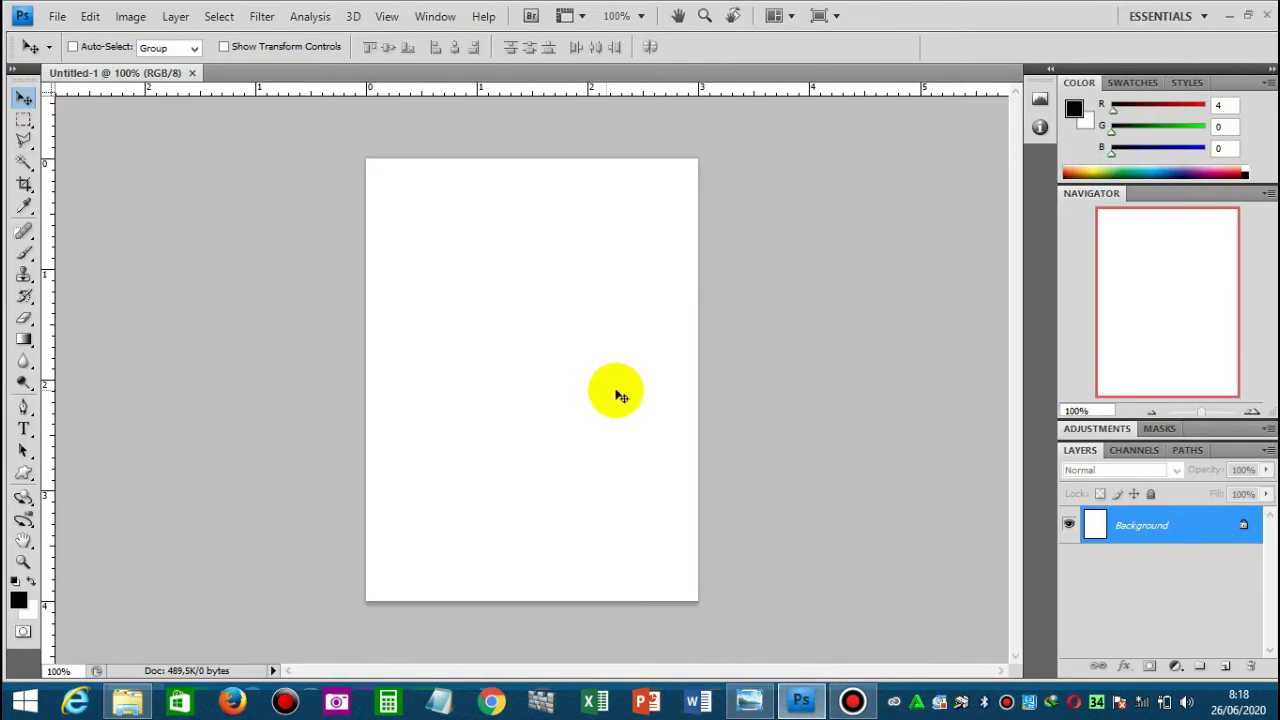
Add a Solid Color fill layer in blue #340abe covering the canvas
{"action": "left_click", "coordinate": [1174, 667]}
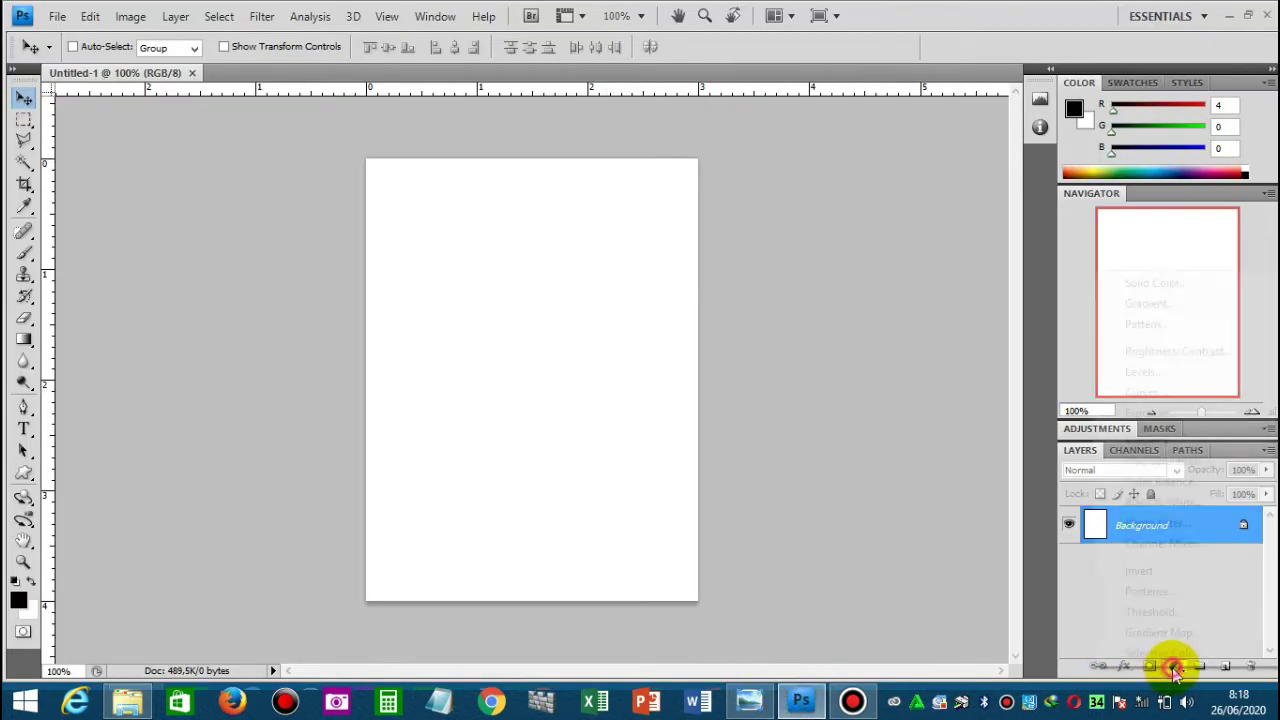
{"action": "left_click", "coordinate": [1140, 285]}
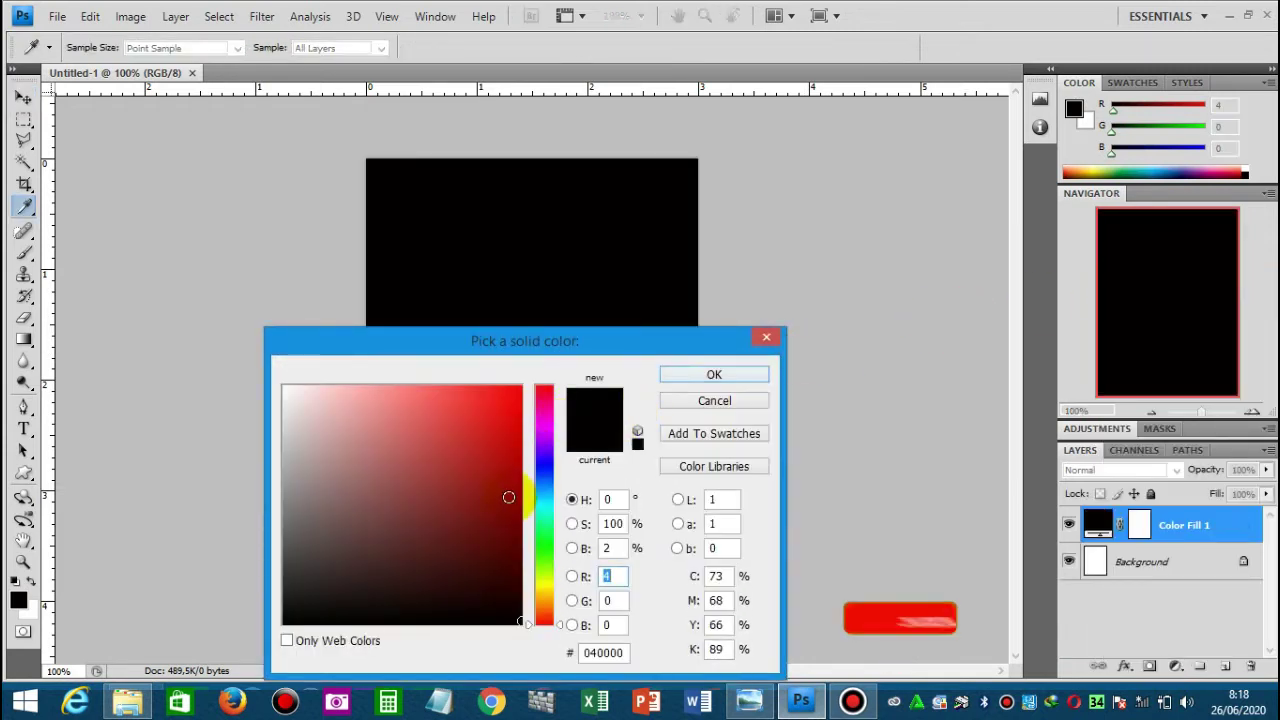
{"action": "left_click", "coordinate": [544, 459]}
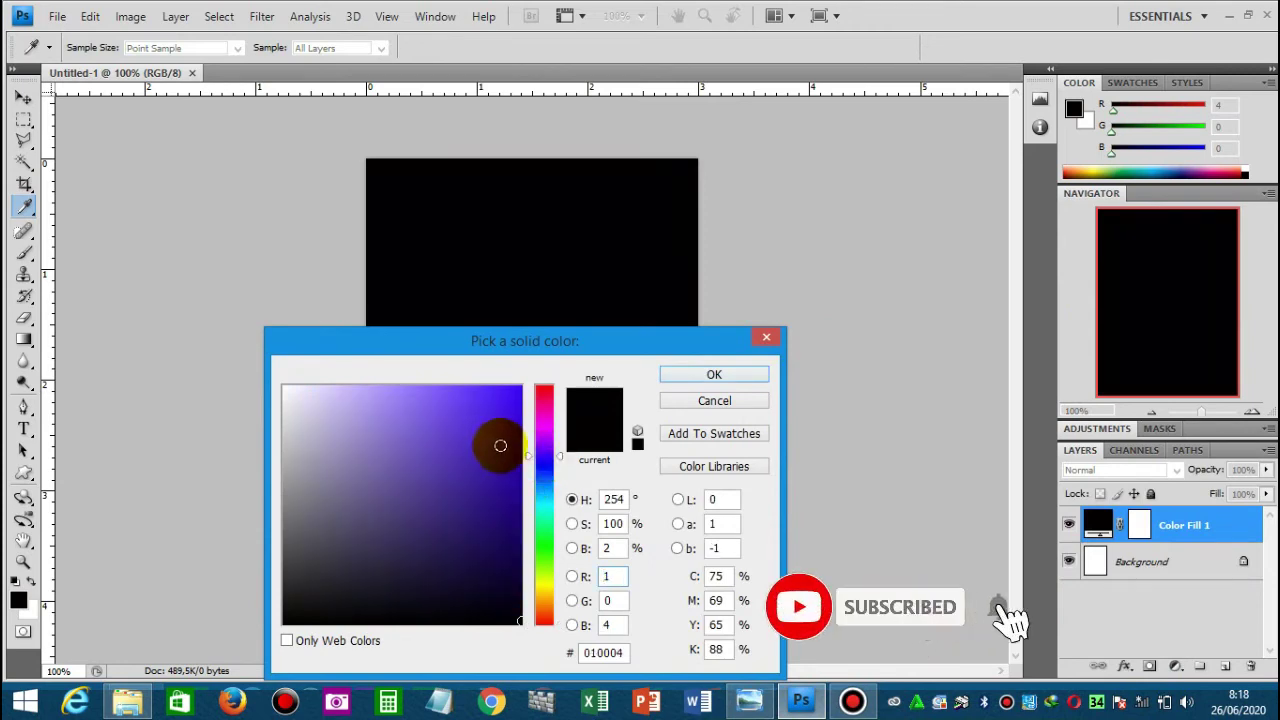
{"action": "left_click", "coordinate": [510, 445]}
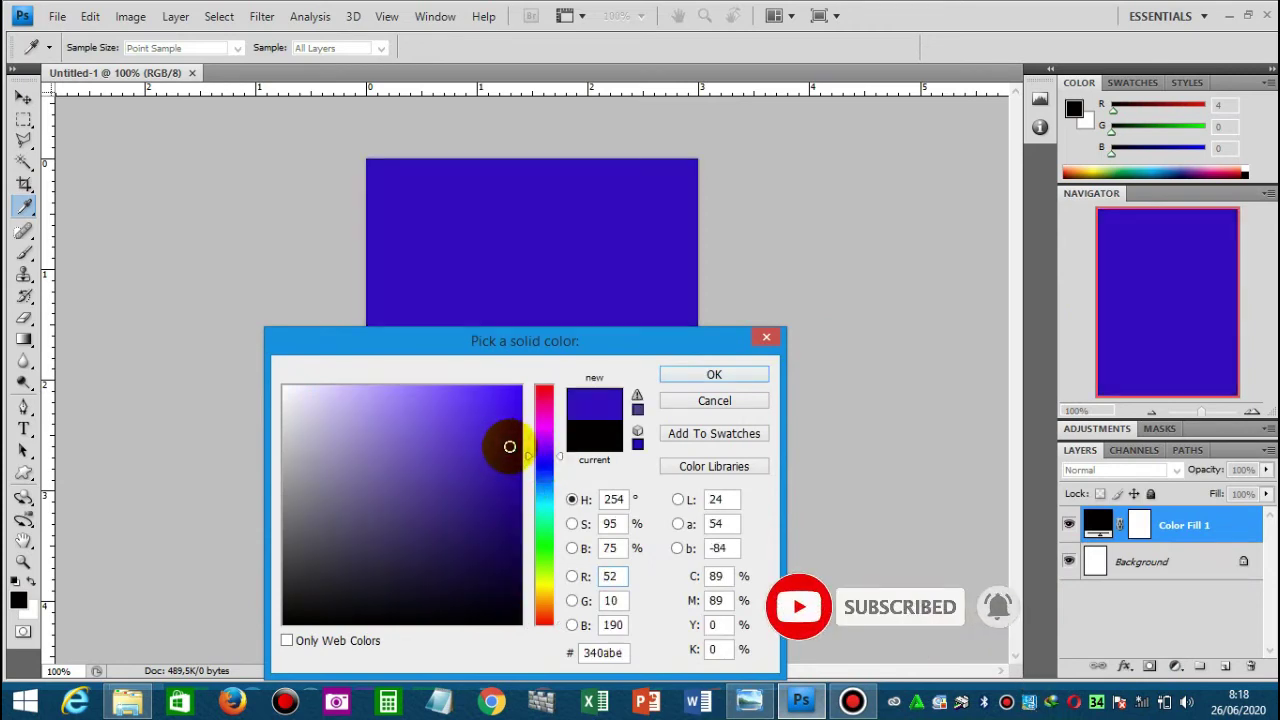
{"action": "left_click", "coordinate": [730, 375]}
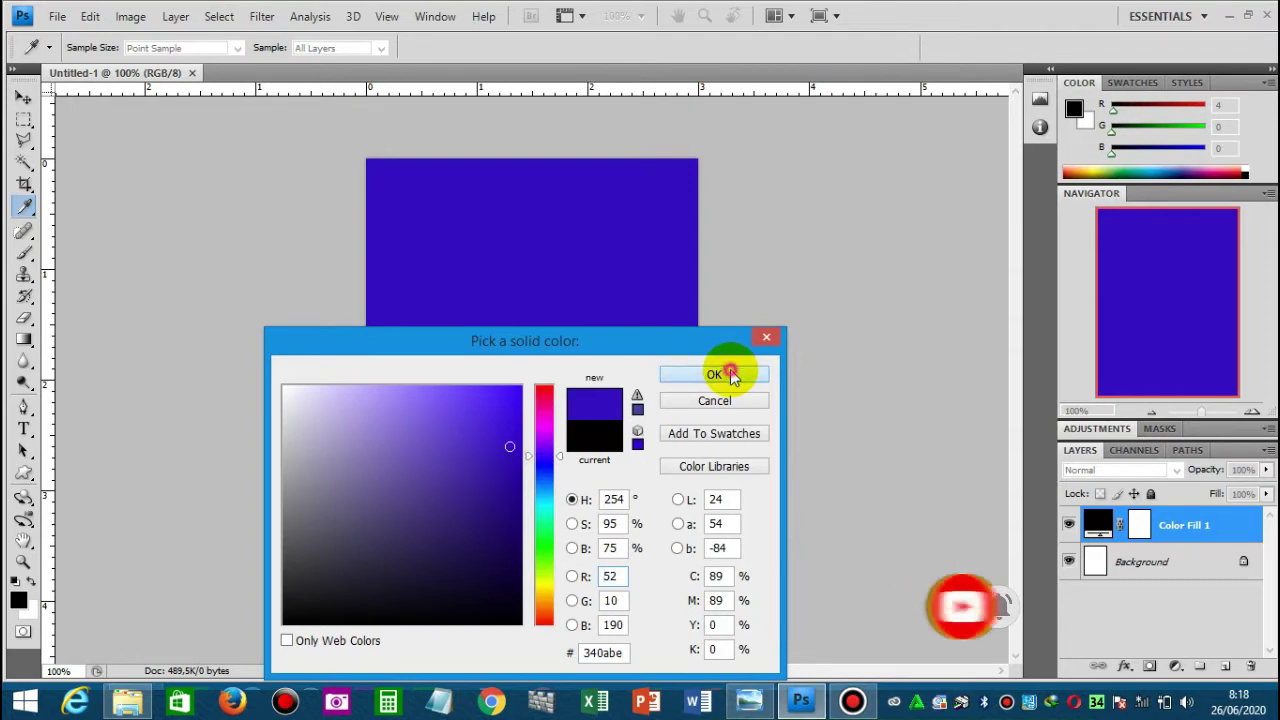
{"action": "key", "text": "v"}
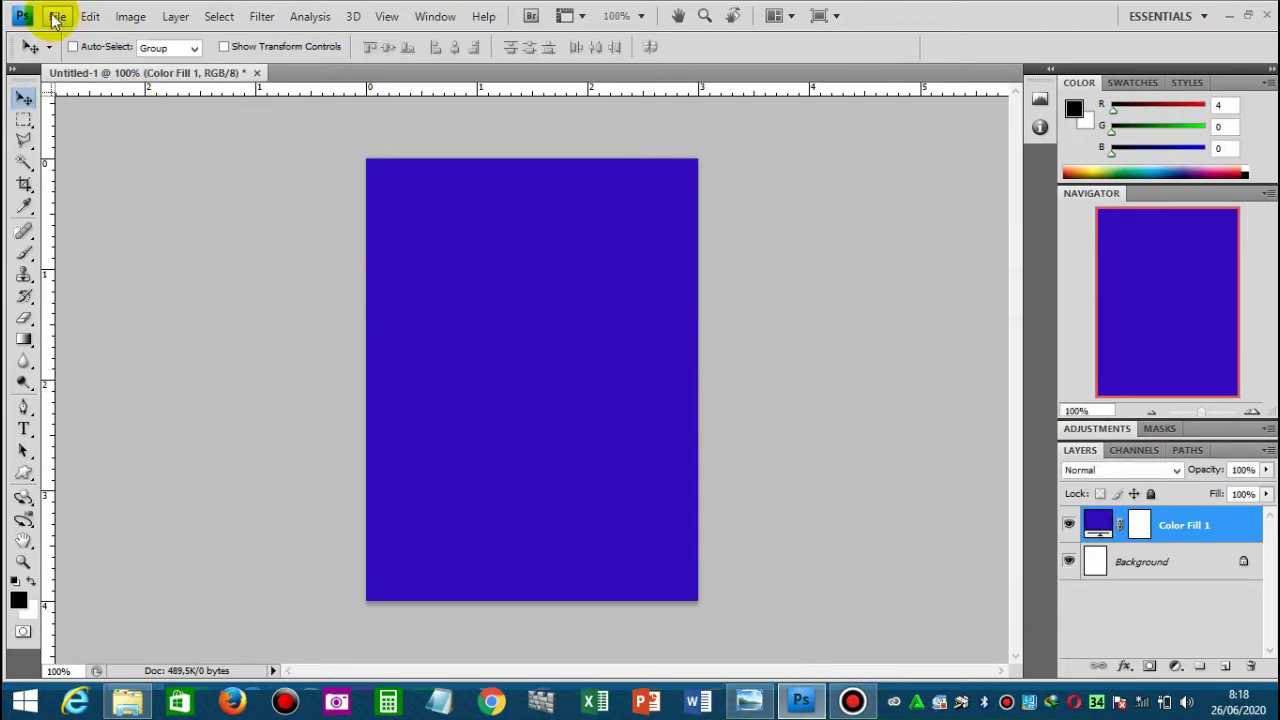
Place the 3X4 photo and stretch it to the canvas's left and right edges
{"action": "left_click", "coordinate": [57, 17]}
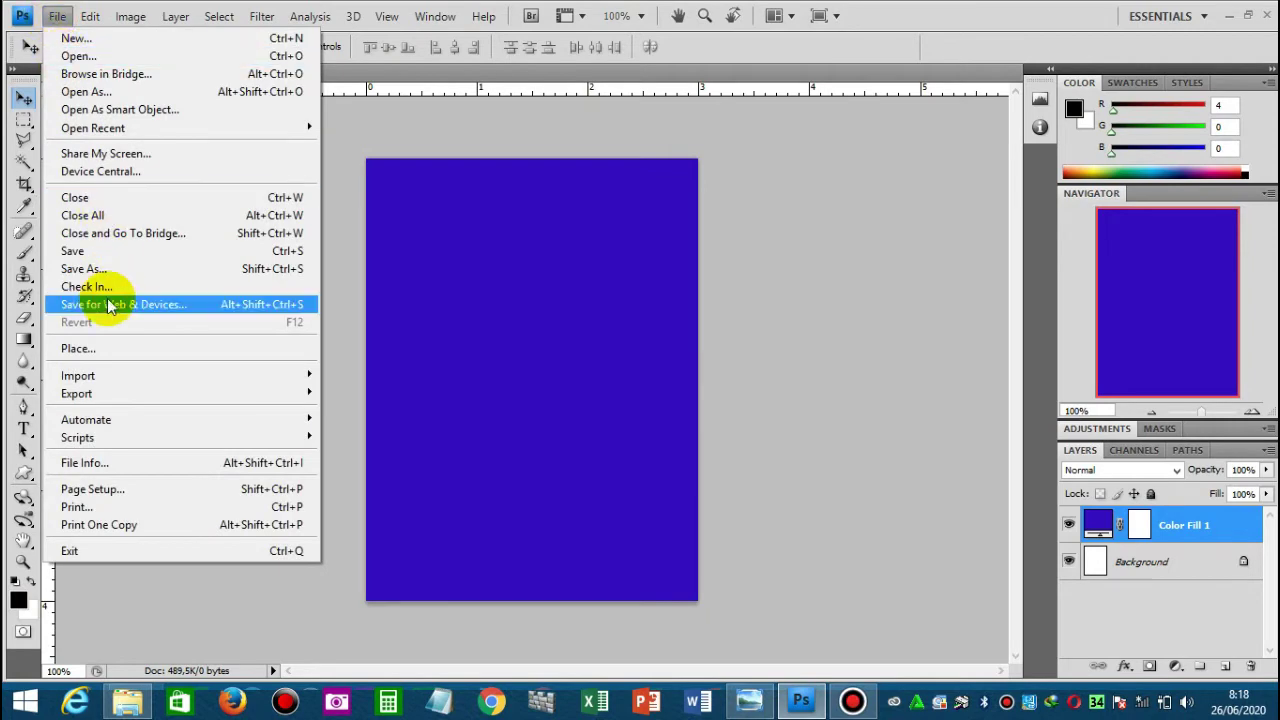
{"action": "left_click", "coordinate": [78, 348]}
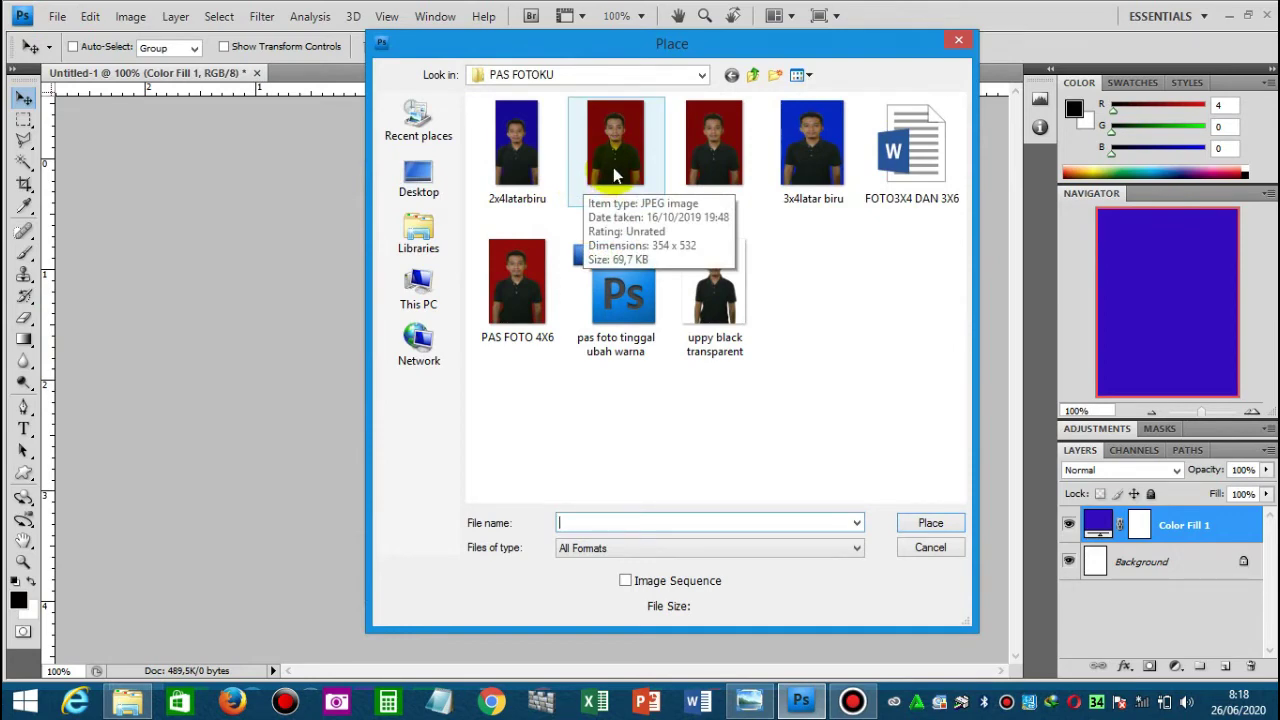
{"action": "left_click", "coordinate": [616, 172]}
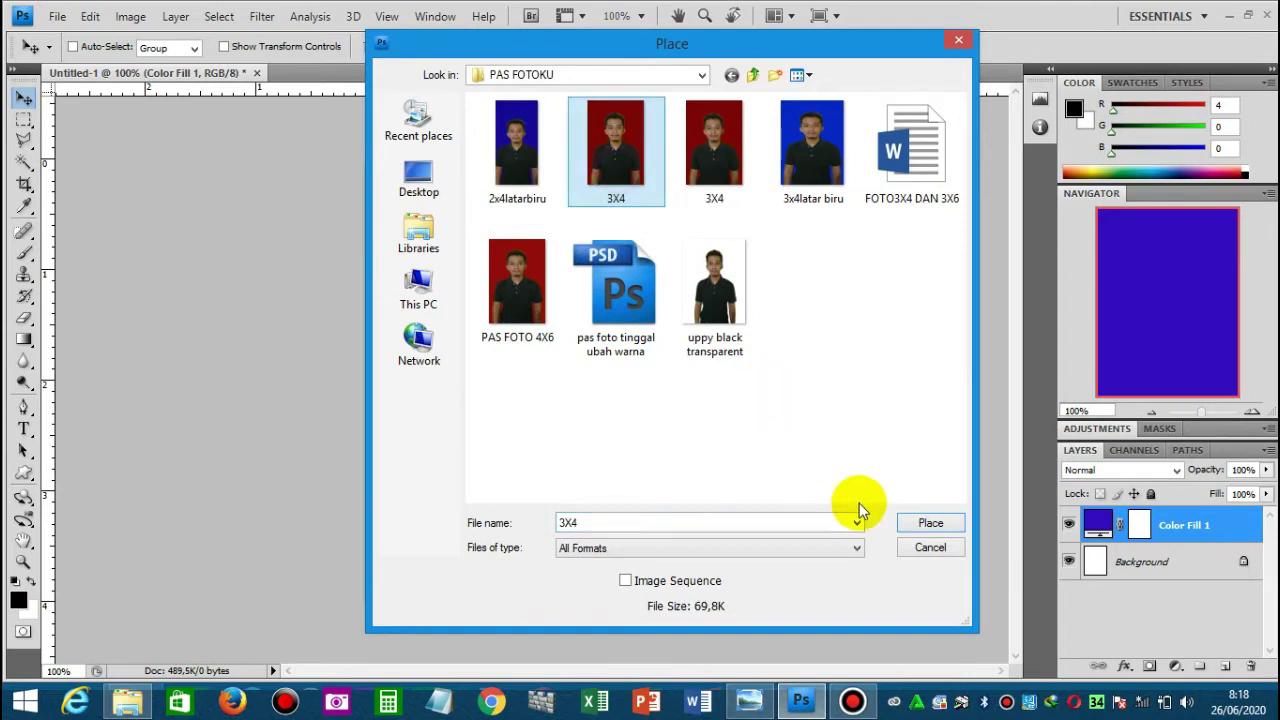
{"action": "left_click", "coordinate": [928, 522]}
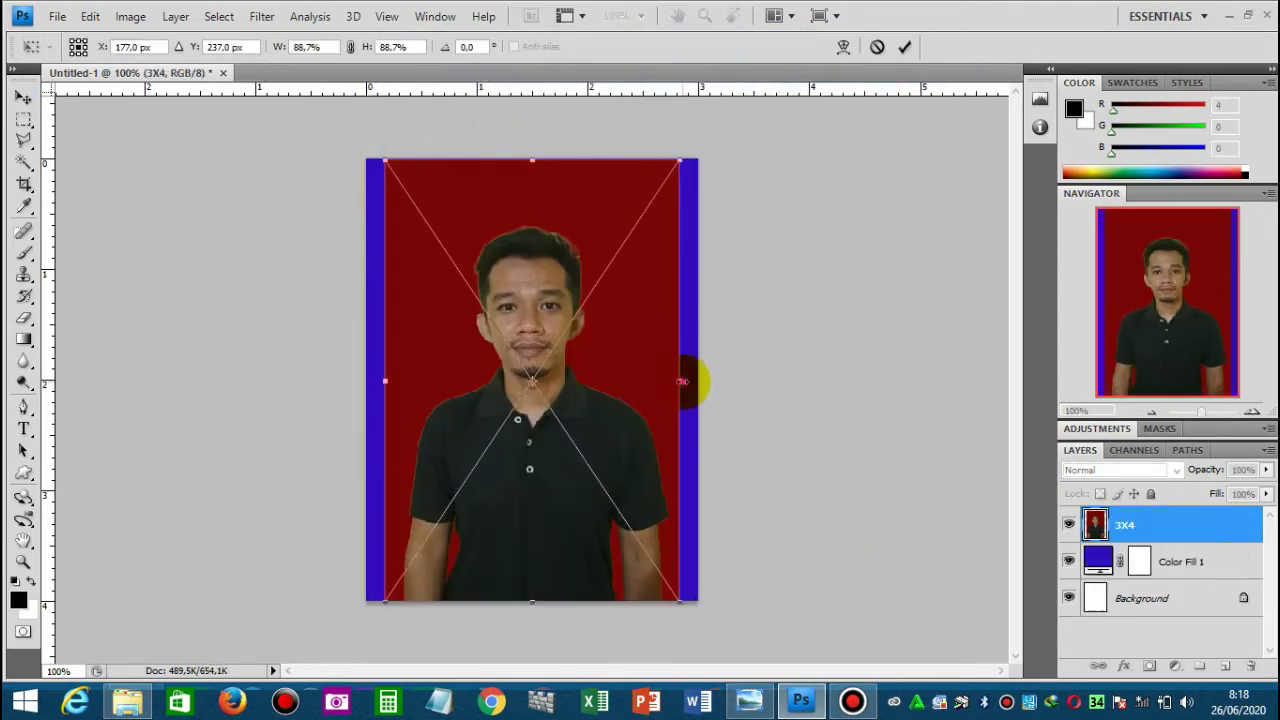
{"action": "left_click_drag", "start_coordinate": [681, 381], "coordinate": [693, 381]}
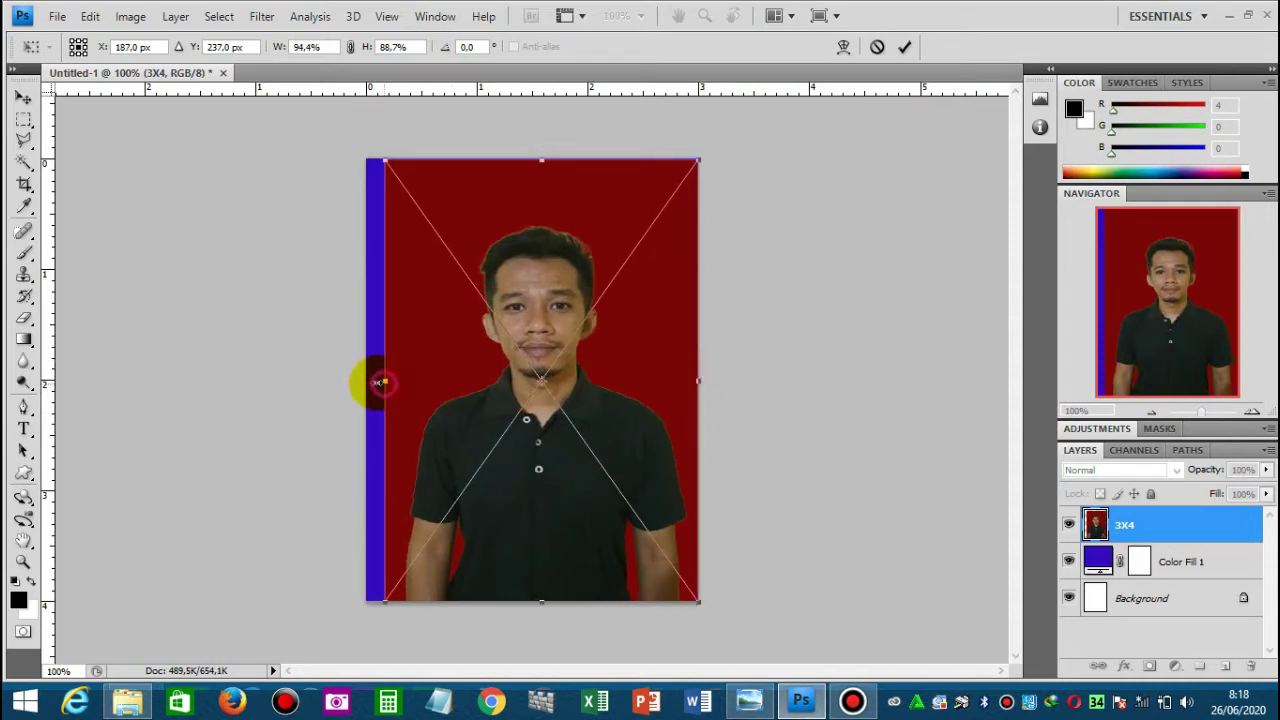
{"action": "left_click_drag", "start_coordinate": [385, 381], "coordinate": [366, 381]}
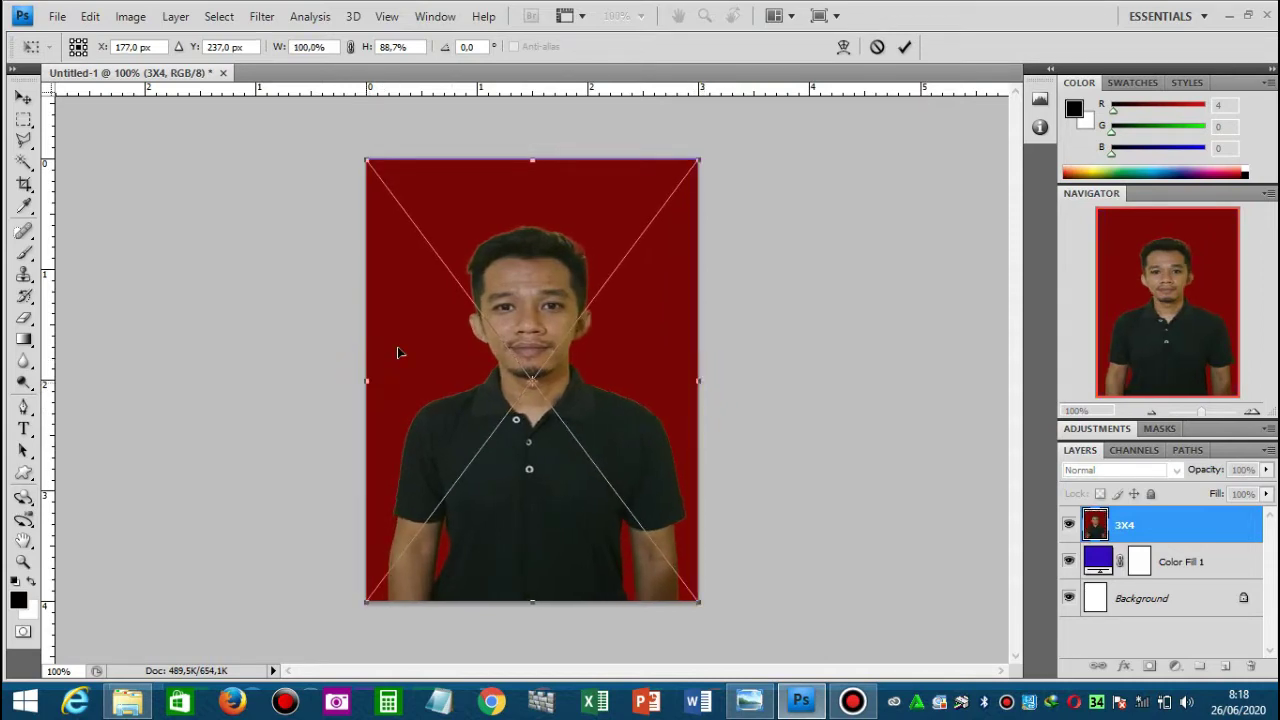
Commit the placed photo and Magic Wand-select the red background around the man
{"action": "left_click", "coordinate": [903, 48]}
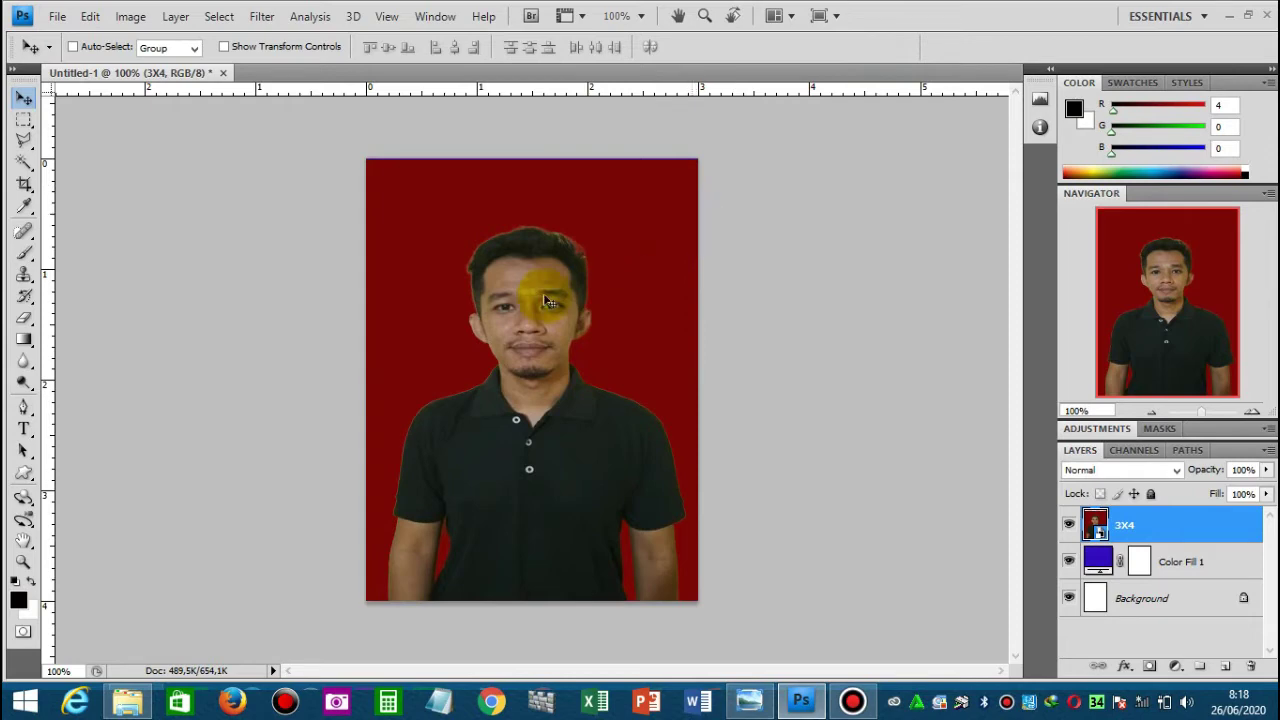
{"action": "left_click", "coordinate": [28, 164]}
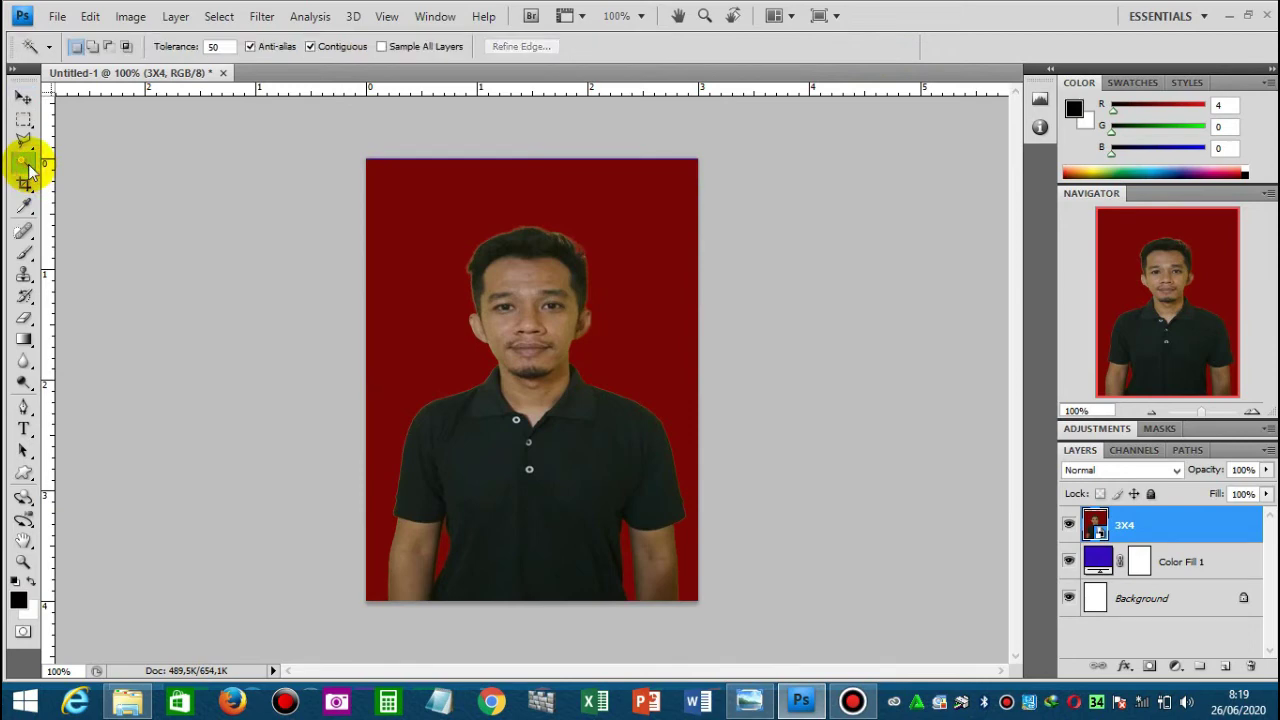
{"action": "left_click", "coordinate": [28, 168]}
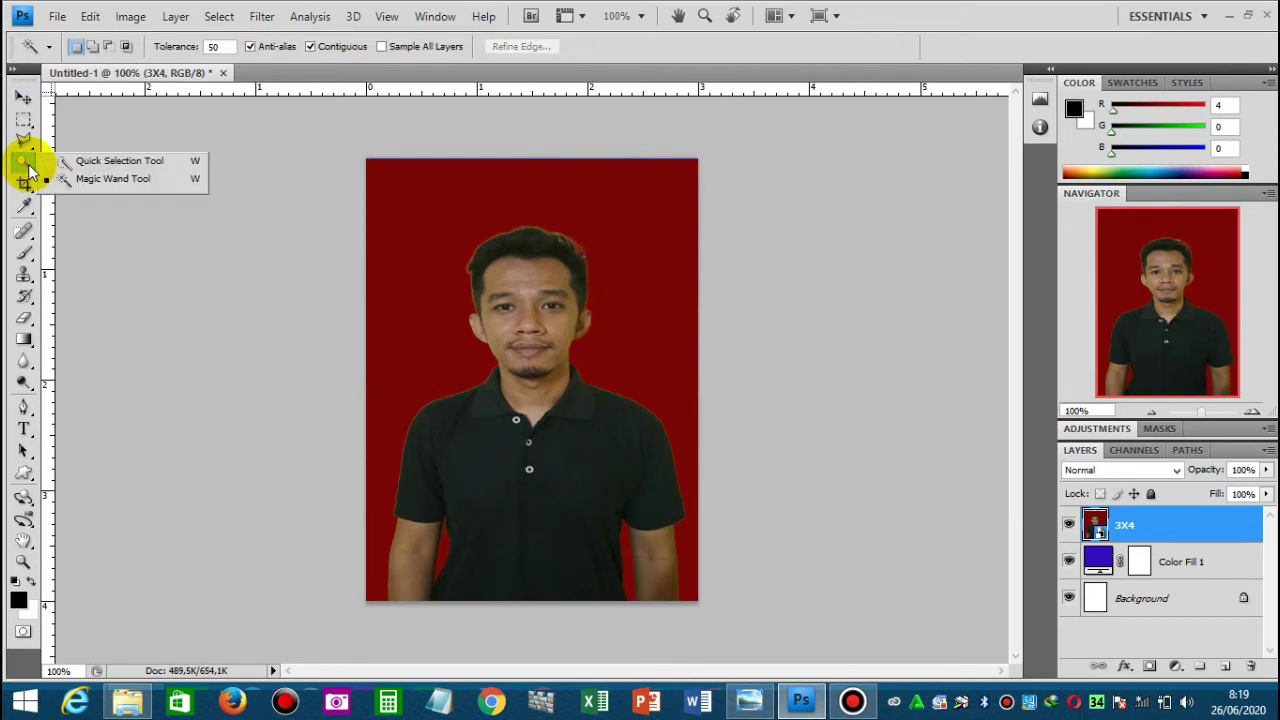
{"action": "left_click", "coordinate": [97, 180]}
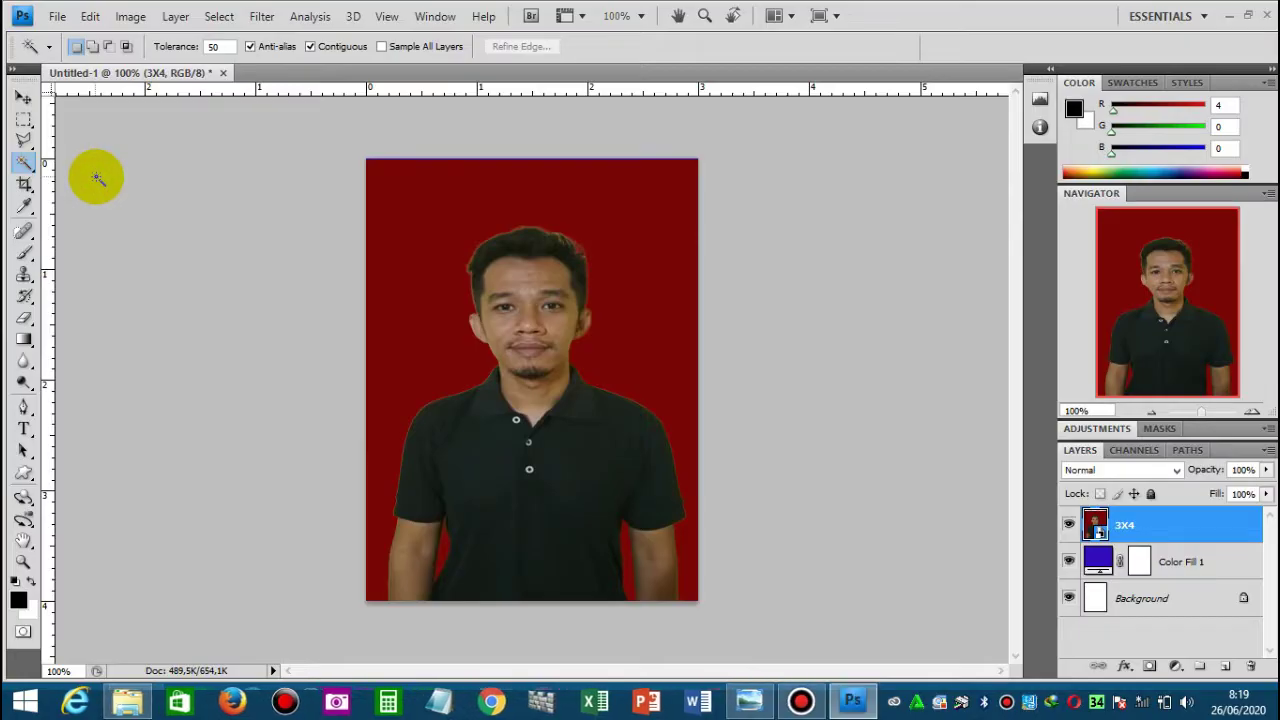
{"action": "left_click", "coordinate": [413, 345]}
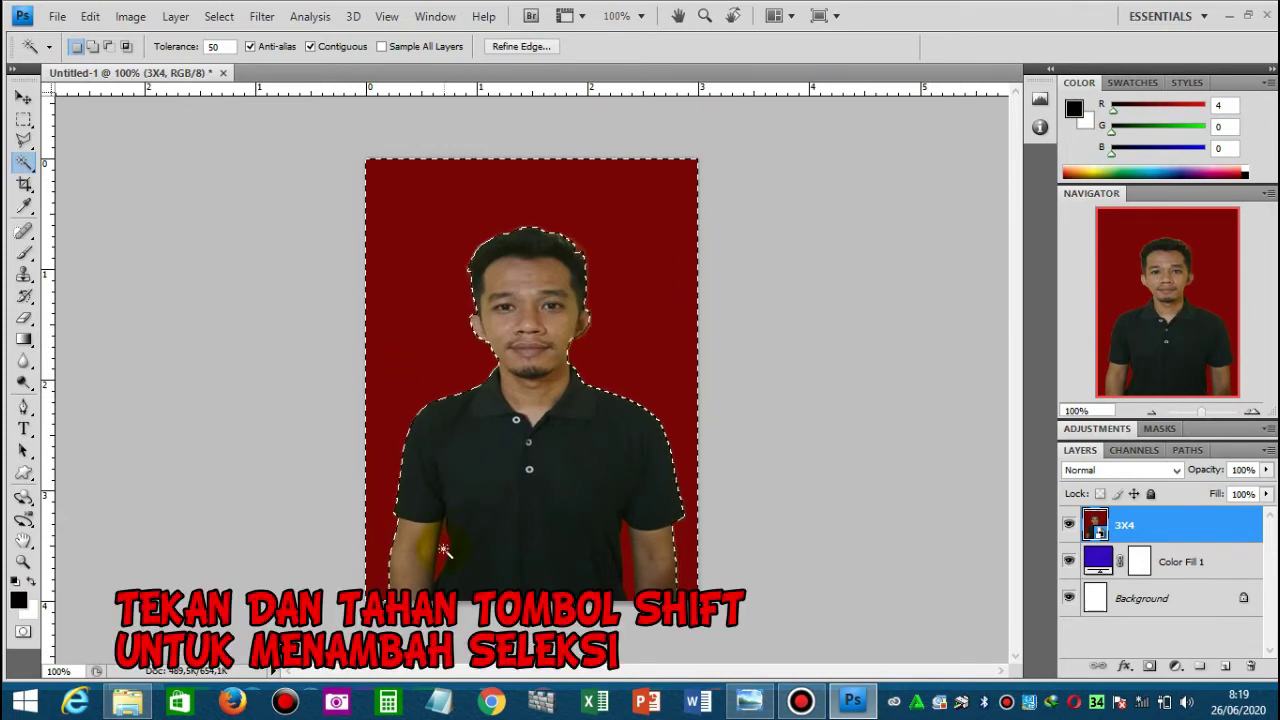
Add the red gaps beside both arms to the selection
{"action": "key", "text": "shift"}
{"action": "left_click", "coordinate": [443, 546], "text": "shift"}
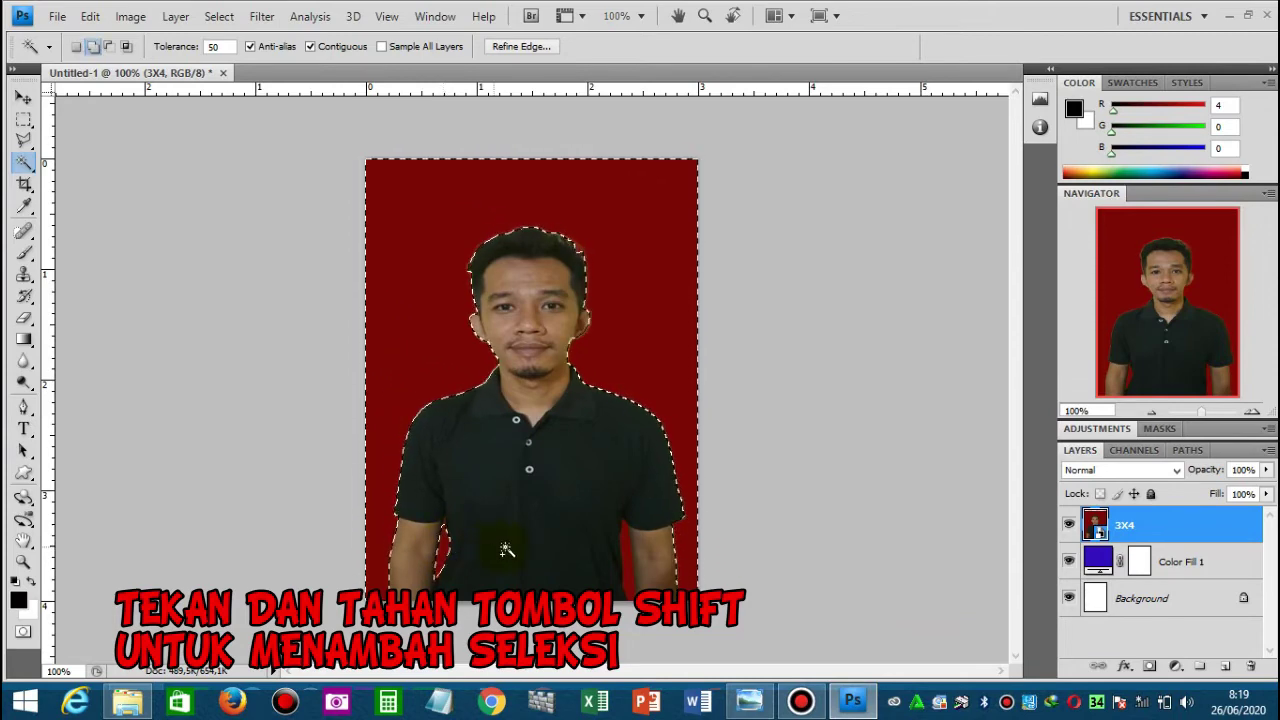
{"action": "left_click", "coordinate": [629, 568], "text": "shift"}
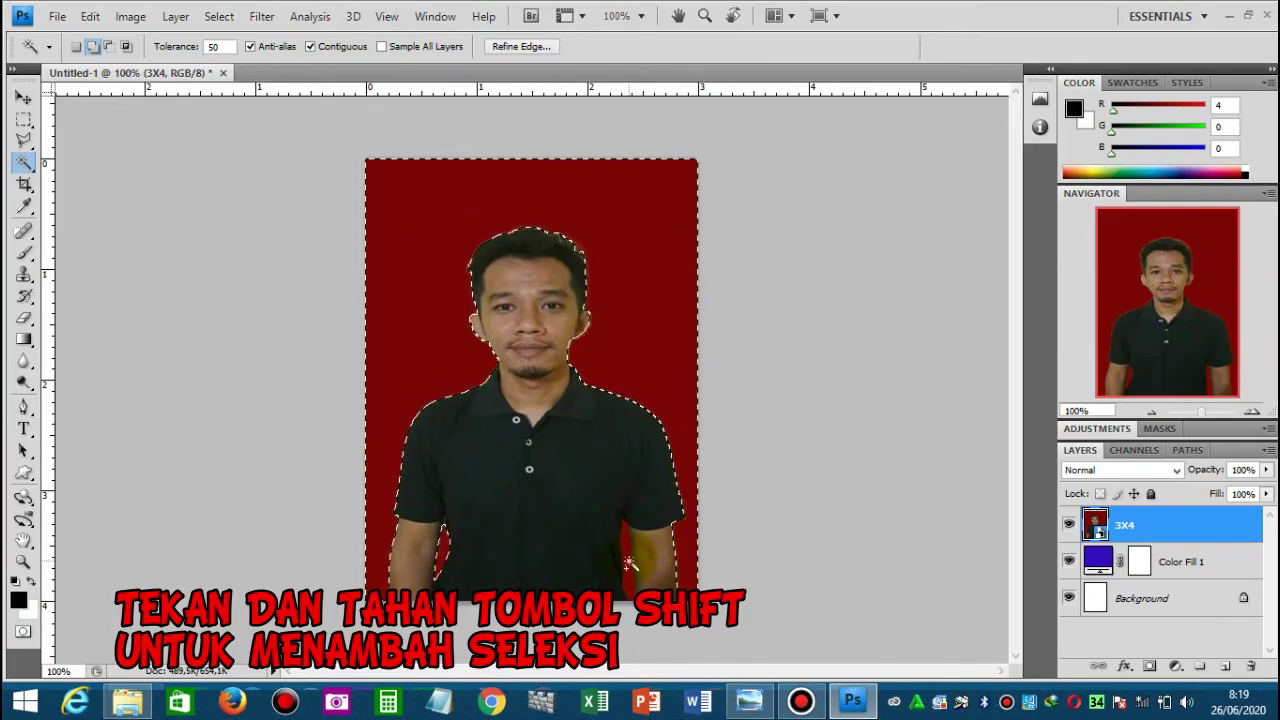
{"action": "left_click", "coordinate": [628, 564], "text": "shift"}
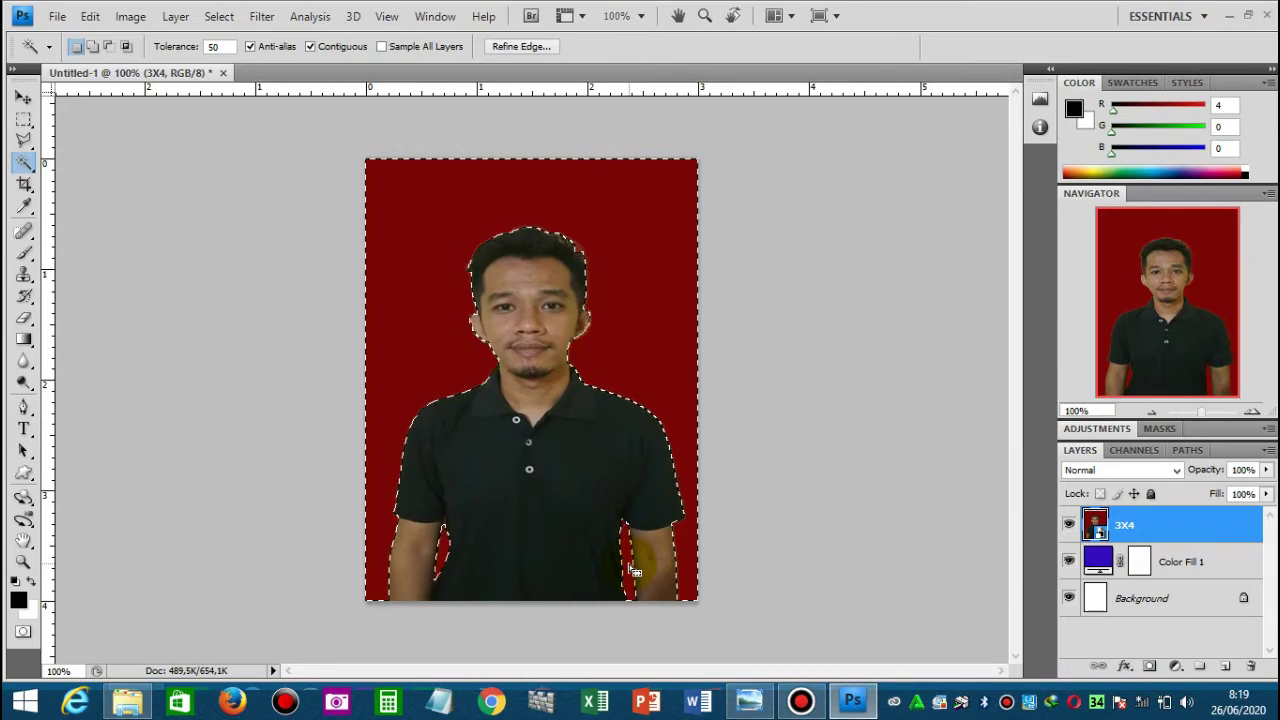
Invert the selection from the red background onto the man
{"action": "left_click", "coordinate": [520, 47]}
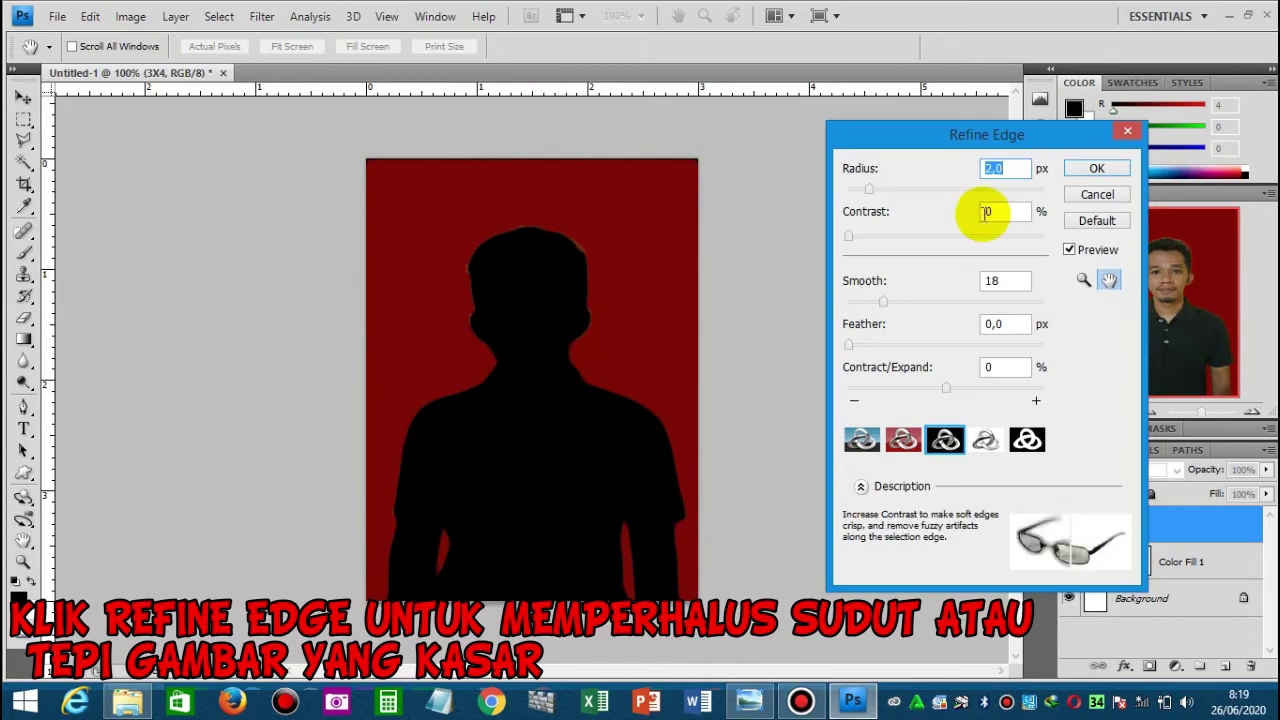
{"action": "left_click", "coordinate": [1093, 196]}
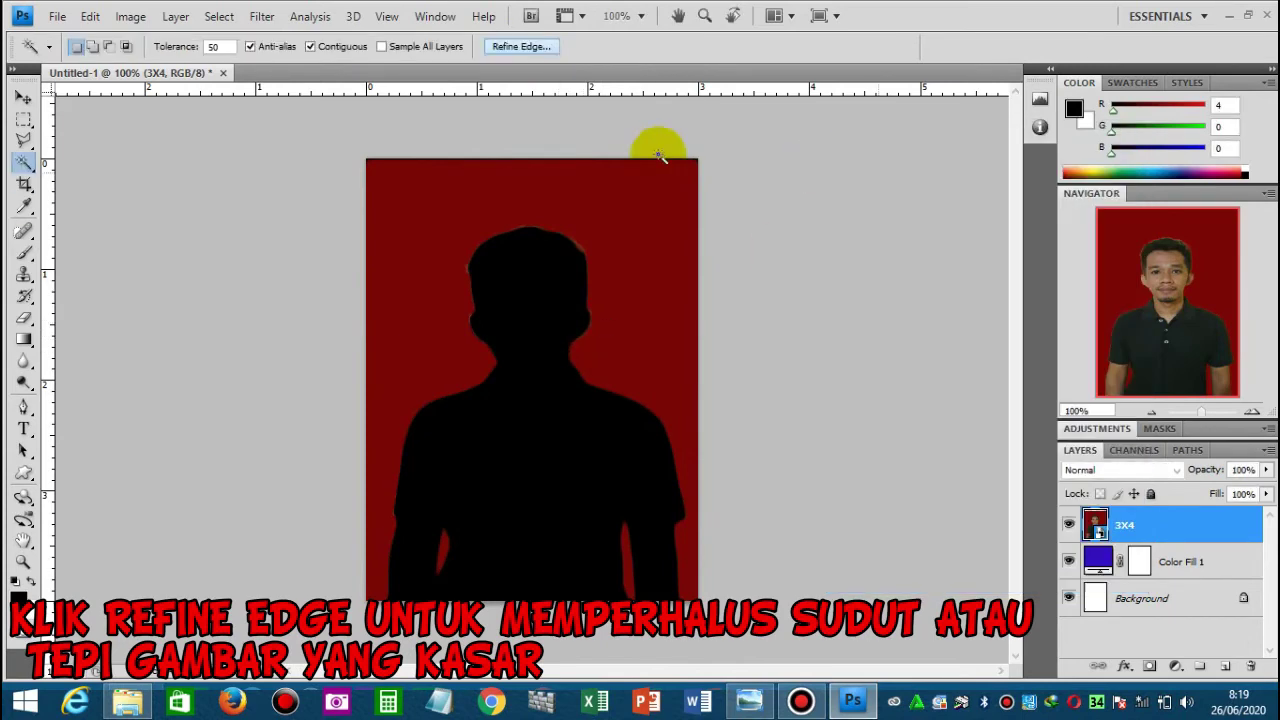
{"action": "left_click", "coordinate": [219, 16]}
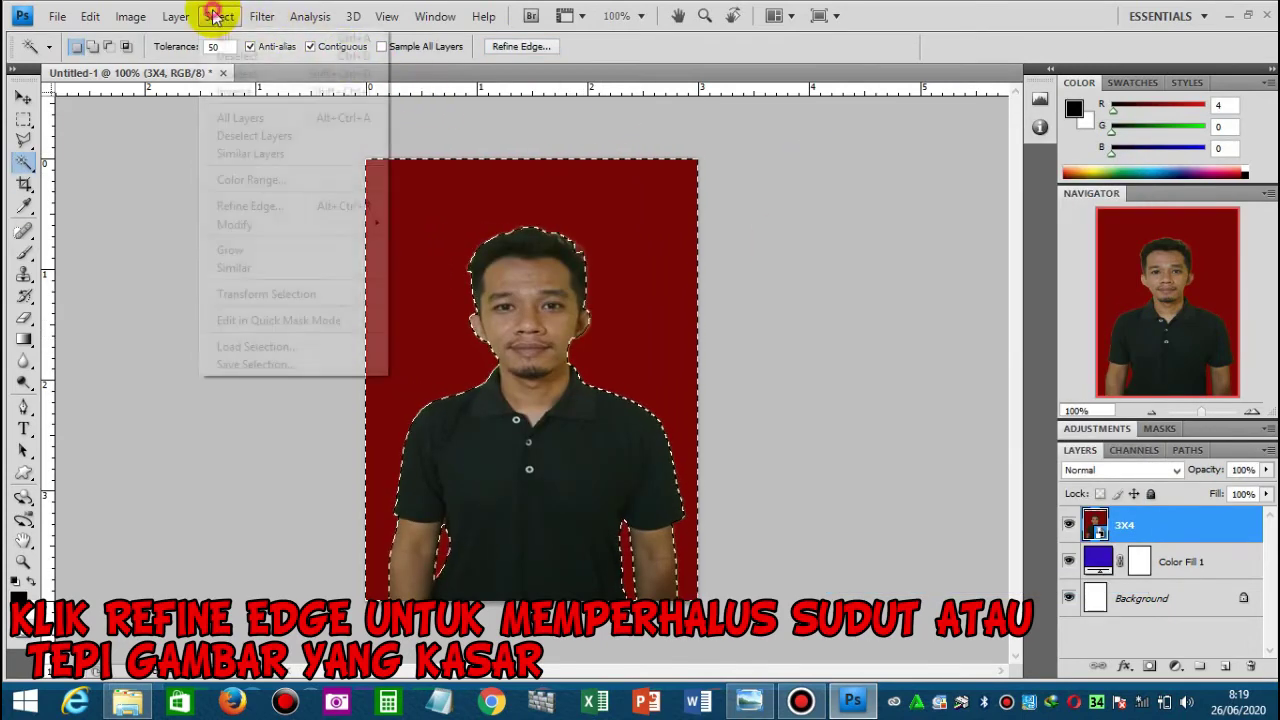
{"action": "left_click", "coordinate": [248, 92]}
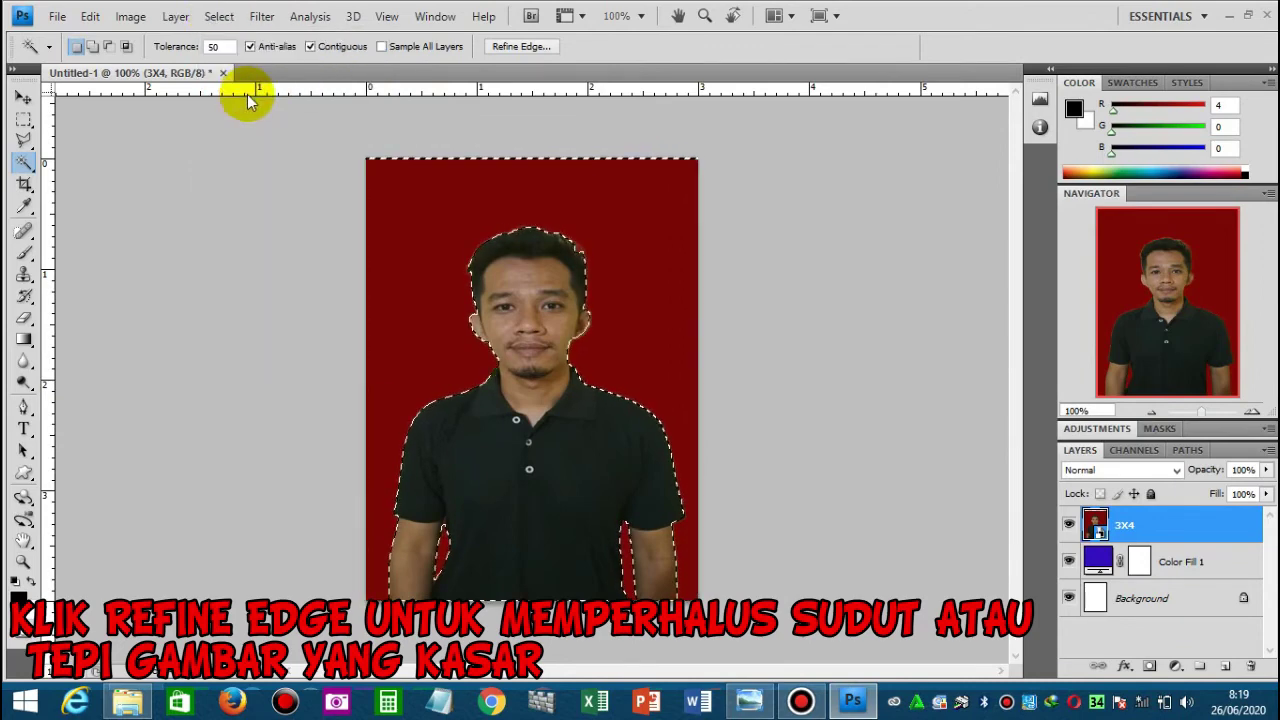
Refine the selection edge with a 2.7 px radius and 0.7 px feather
{"action": "left_click", "coordinate": [524, 46]}
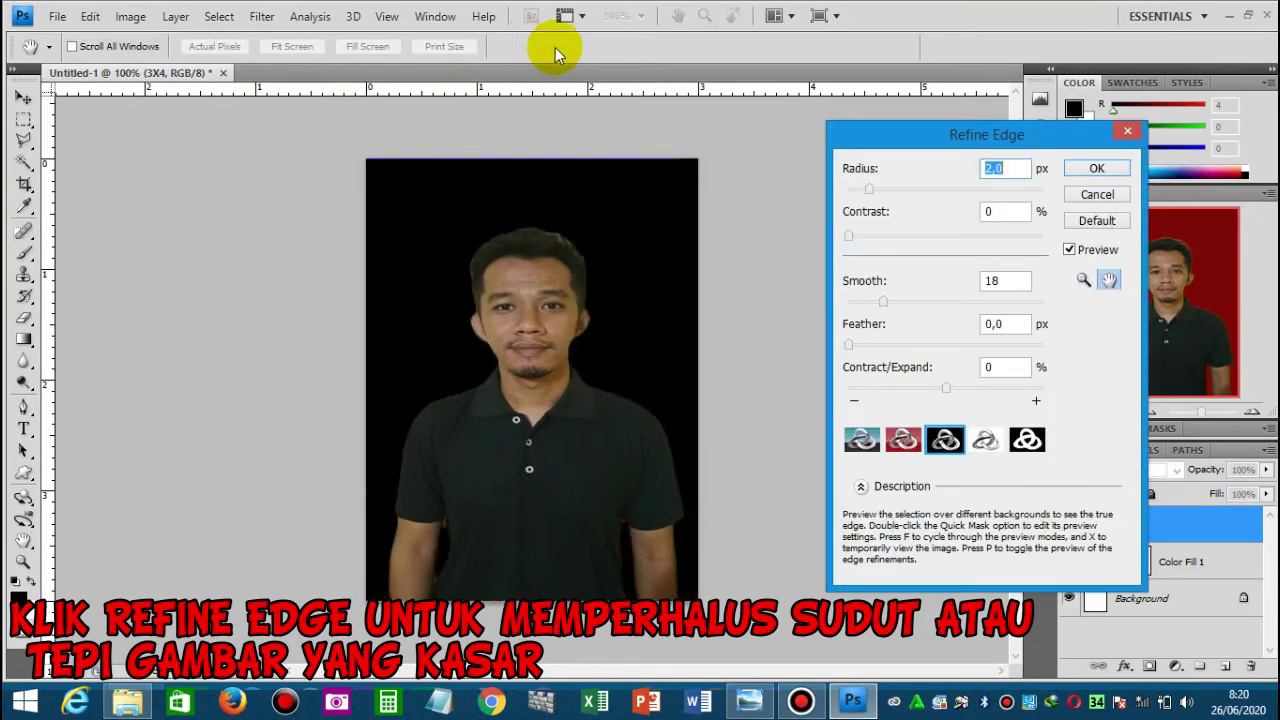
{"action": "mouse_move", "coordinate": [862, 211]}
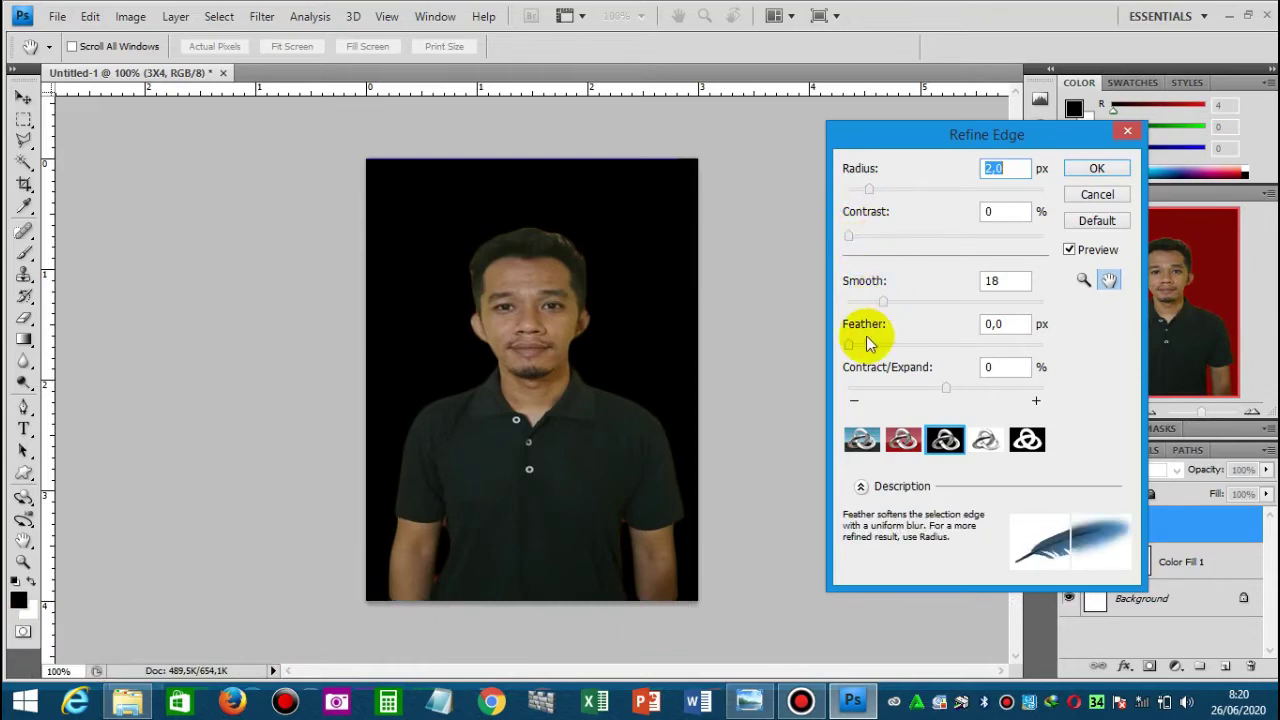
{"action": "left_click", "coordinate": [849, 344]}
{"action": "left_click_drag", "start_coordinate": [853, 345], "coordinate": [860, 345]}
{"action": "left_click_drag", "start_coordinate": [868, 189], "coordinate": [877, 189]}
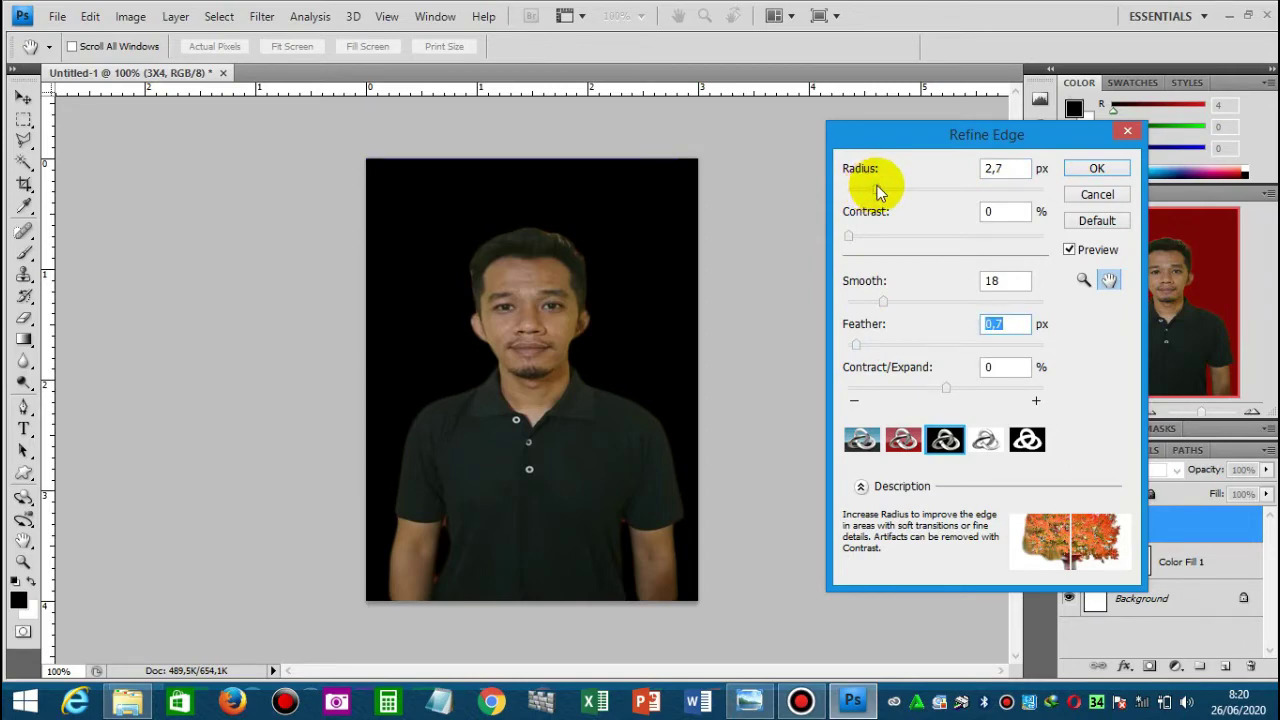
{"action": "left_click", "coordinate": [877, 189]}
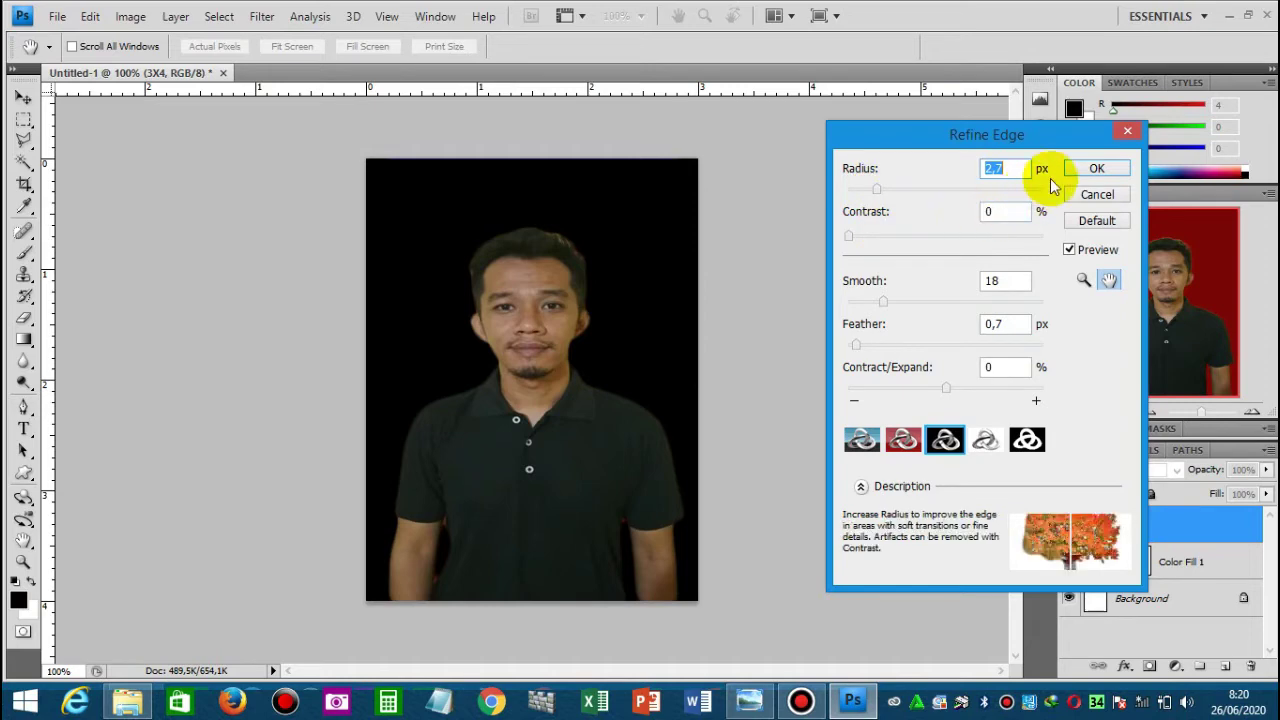
{"action": "left_click", "coordinate": [1074, 168]}
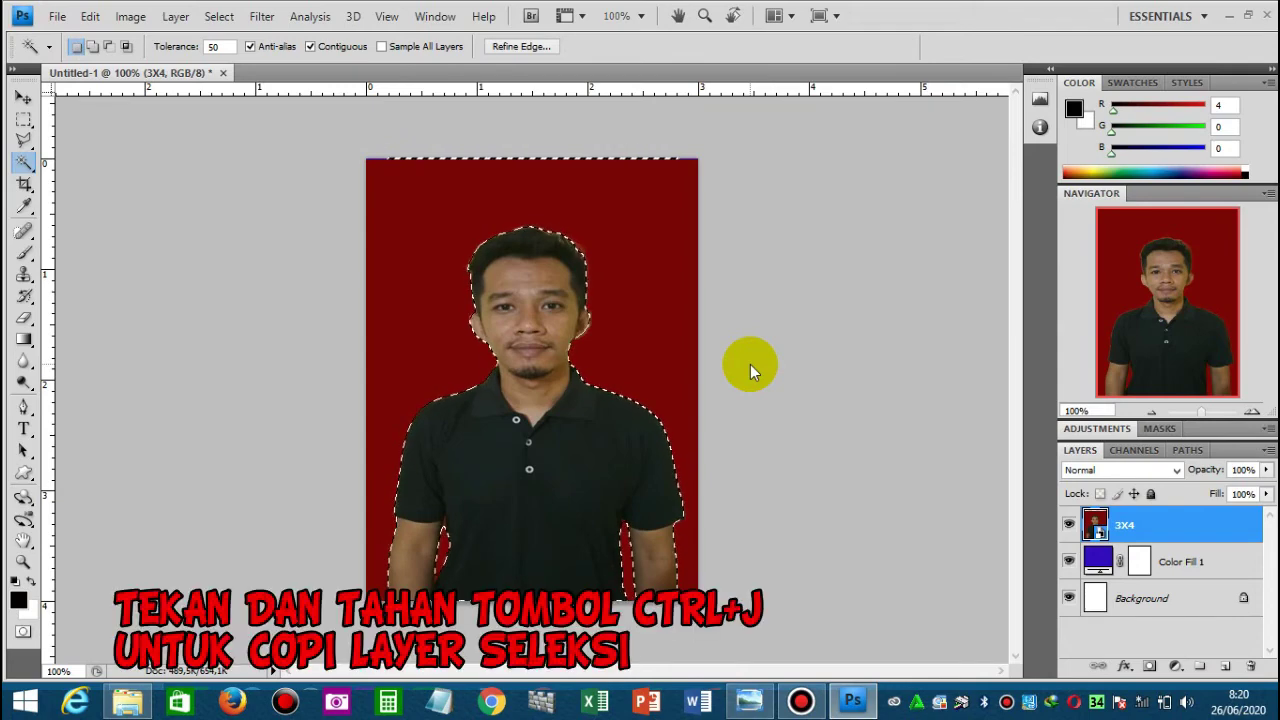
Copy the selected man to Layer 1 and hide the red 3X4 layer
{"action": "key", "text": "ctrl+j"}
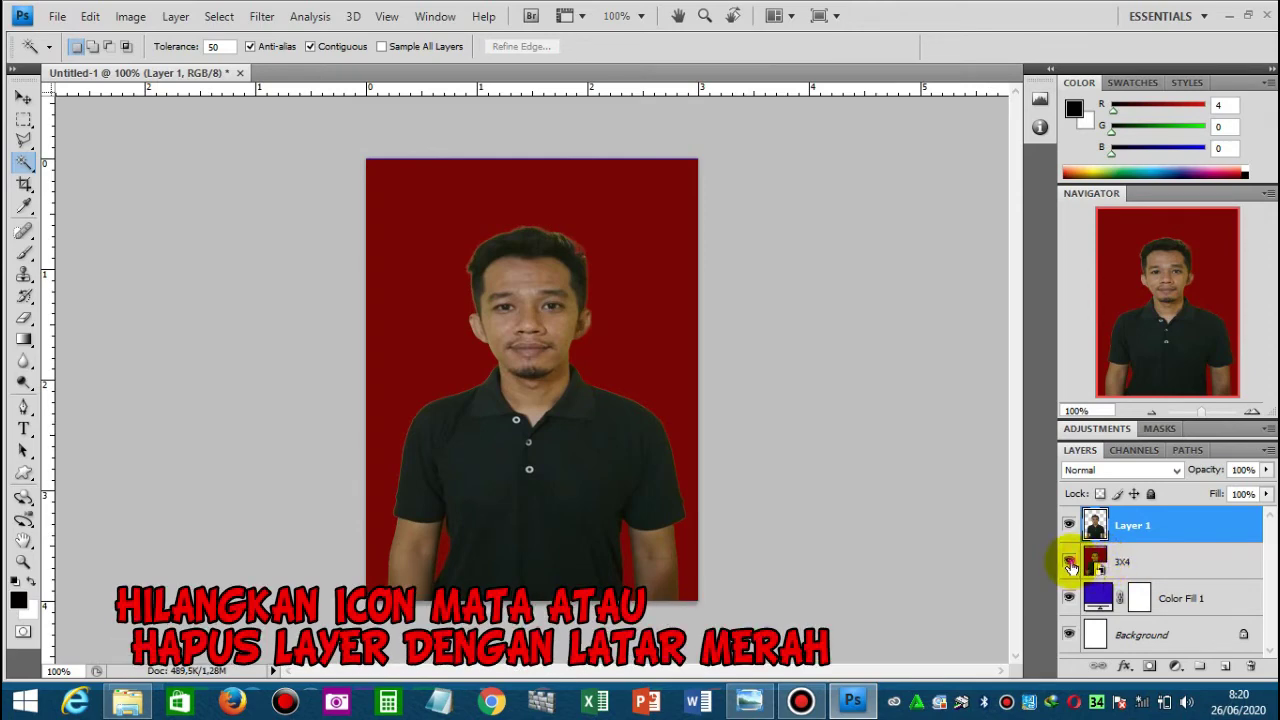
{"action": "left_click", "coordinate": [1069, 562]}
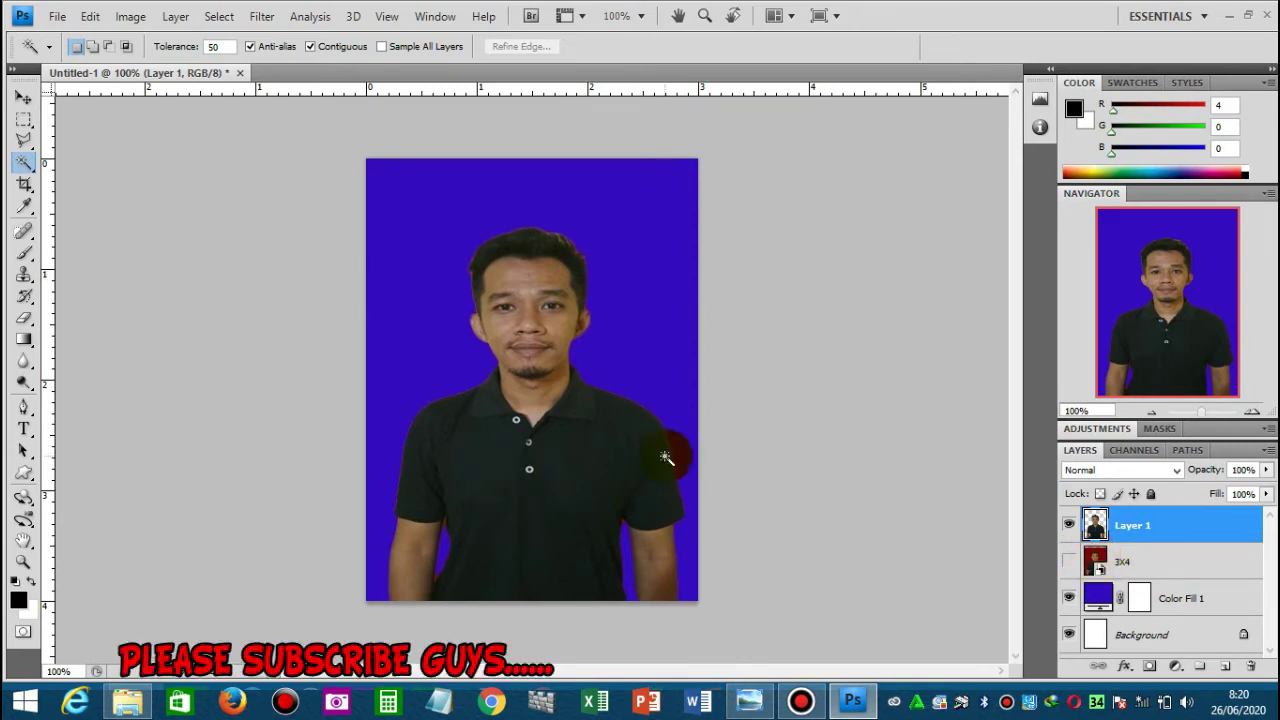
Start Save As and set the file format to JPEG (*.JPG;*.JPEG;*.JPE)
{"action": "left_click", "coordinate": [57, 16]}
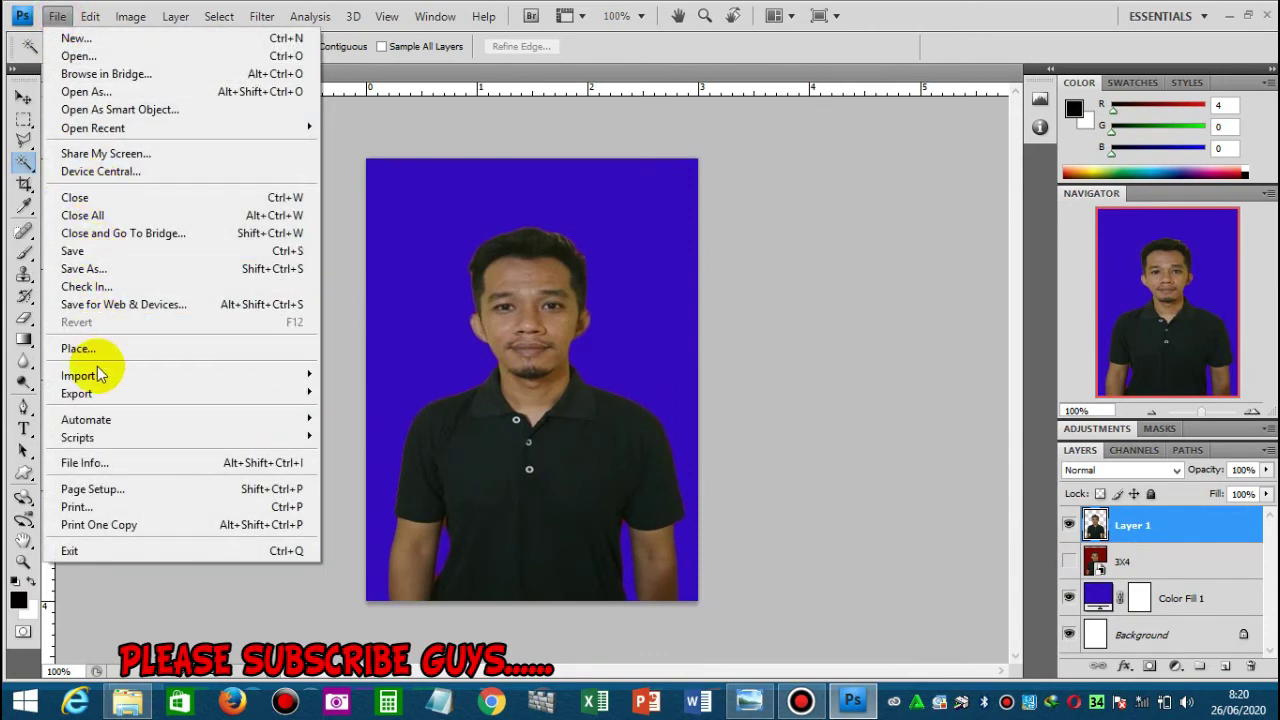
{"action": "left_click", "coordinate": [86, 269]}
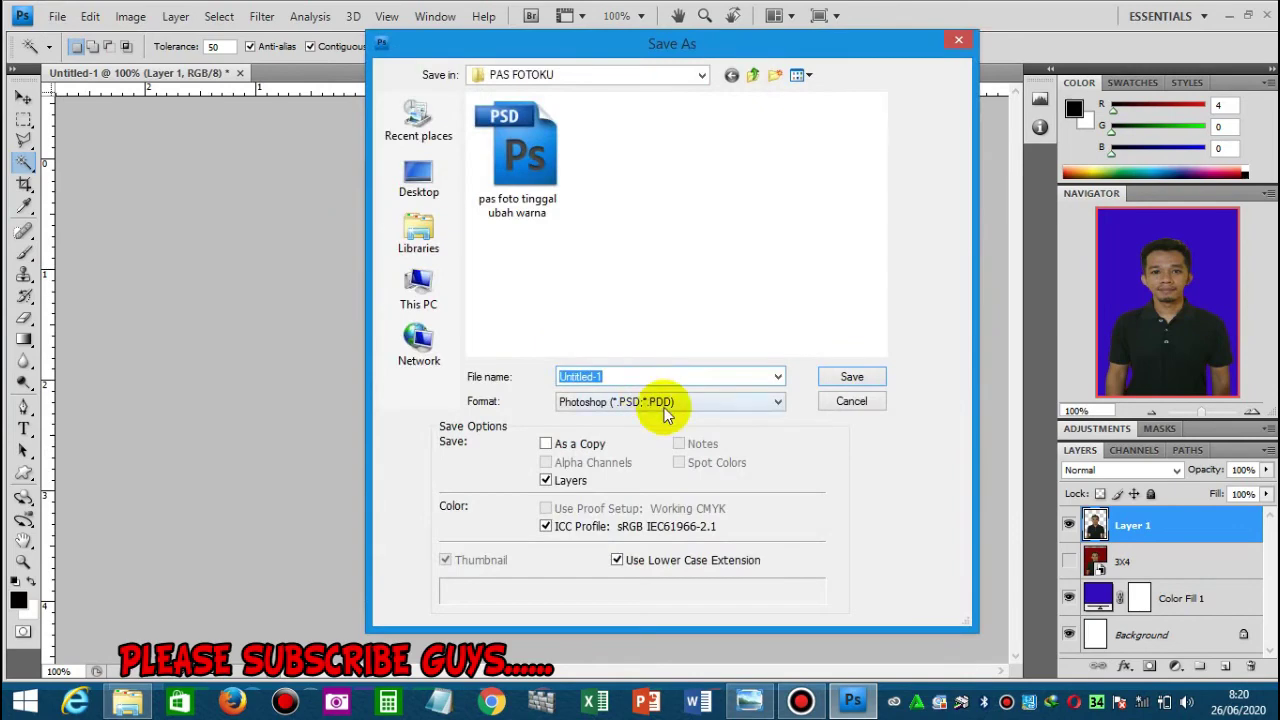
{"action": "left_click", "coordinate": [664, 408]}
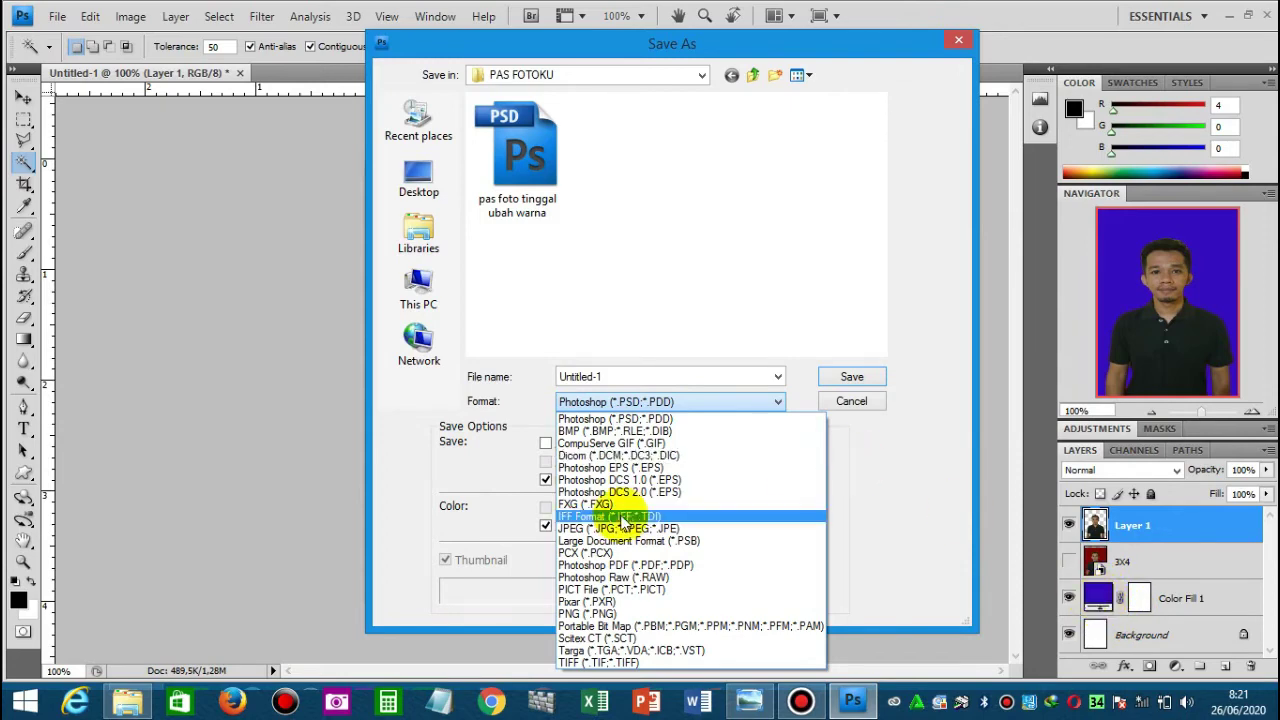
{"action": "left_click", "coordinate": [586, 612]}
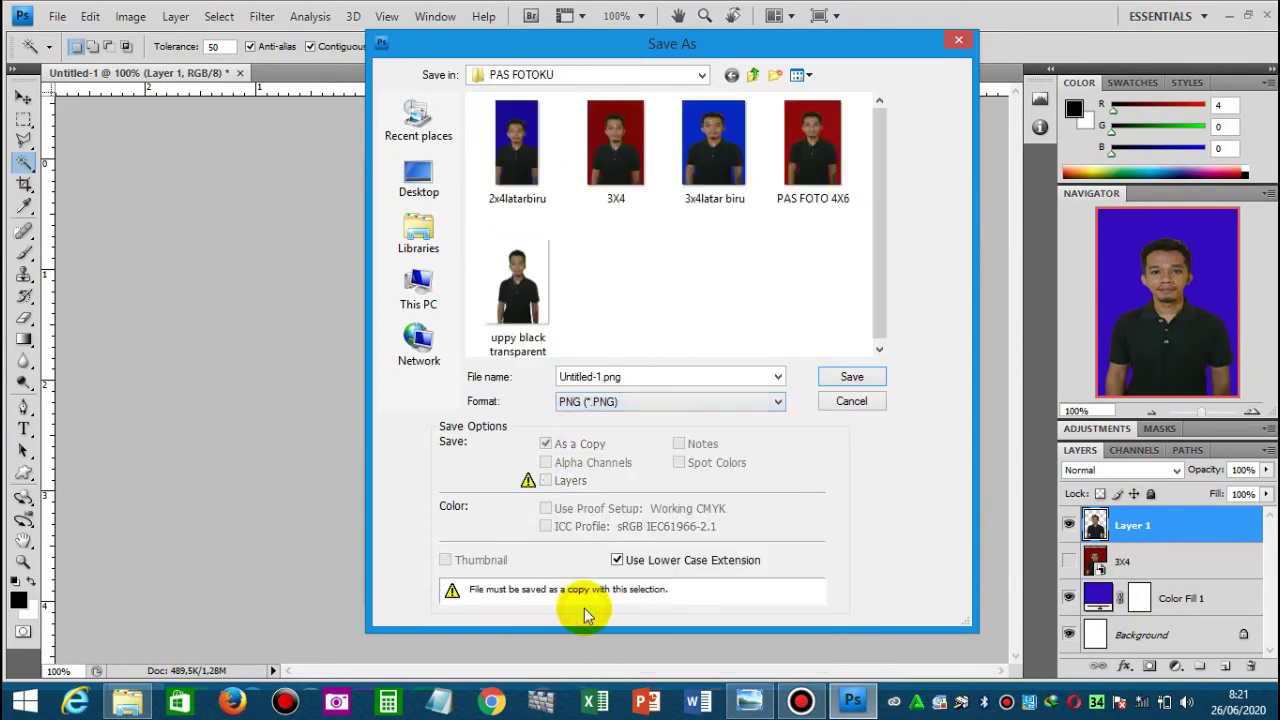
{"action": "left_click", "coordinate": [637, 401]}
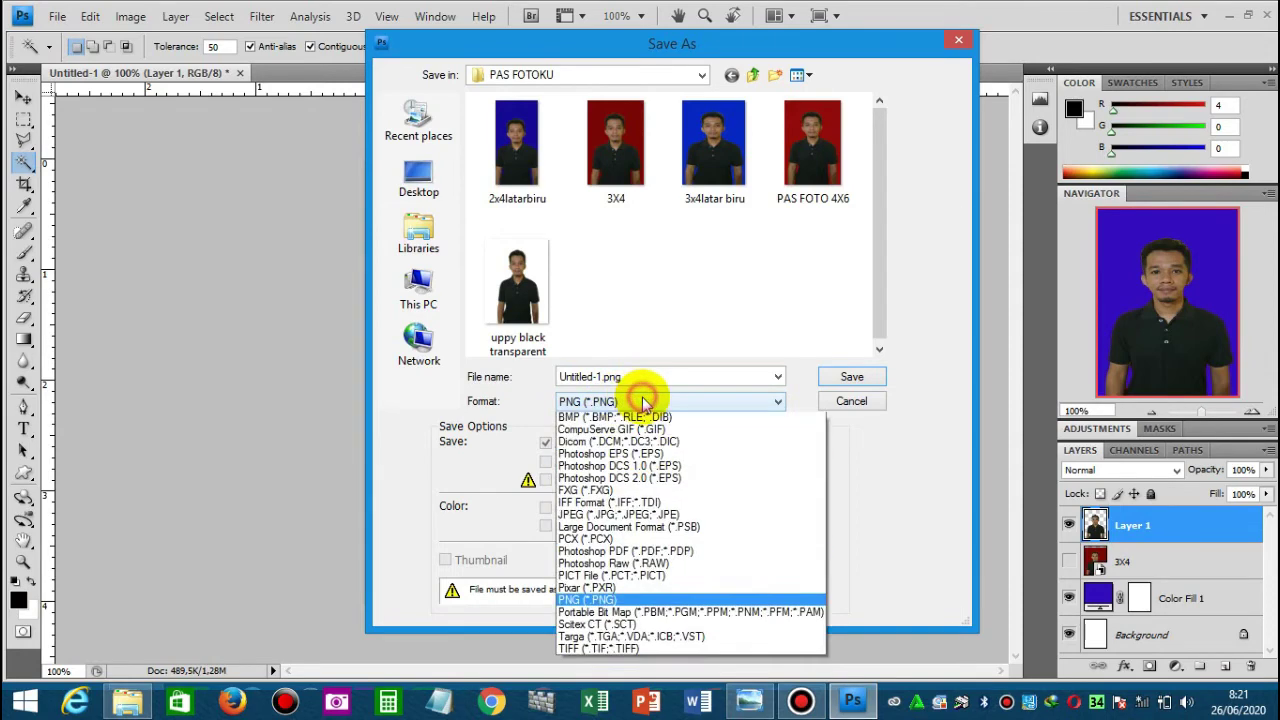
{"action": "left_click", "coordinate": [584, 530]}
Rename the file to 'pas foto 3x4 latar biru' and save it
{"action": "double_click", "coordinate": [590, 376]}
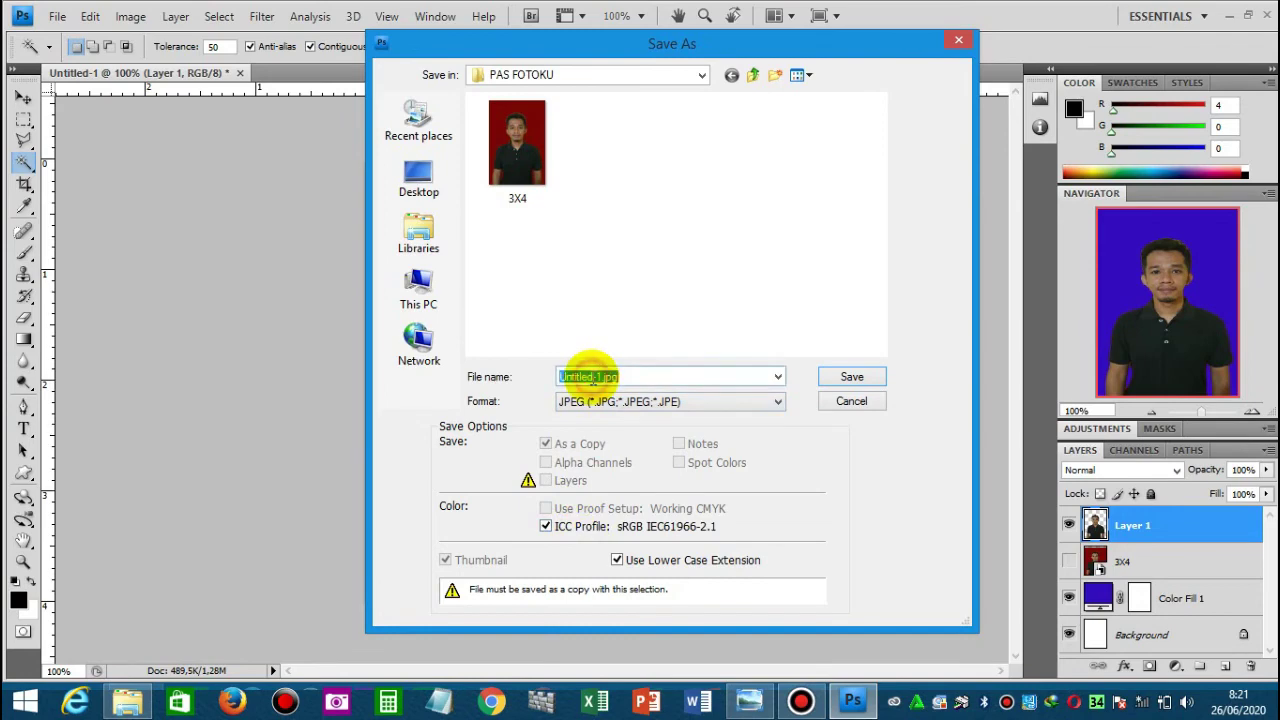
{"action": "left_click", "coordinate": [598, 376]}
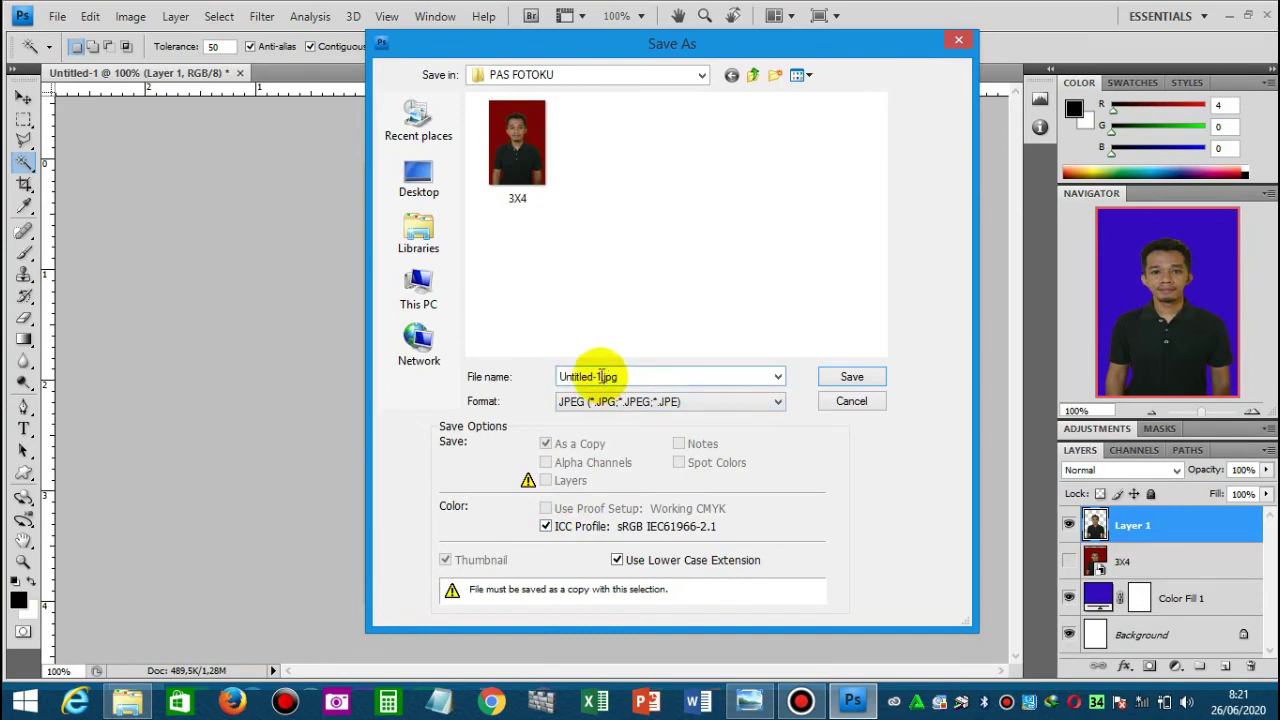
{"action": "left_click_drag", "start_coordinate": [598, 376], "coordinate": [548, 383]}
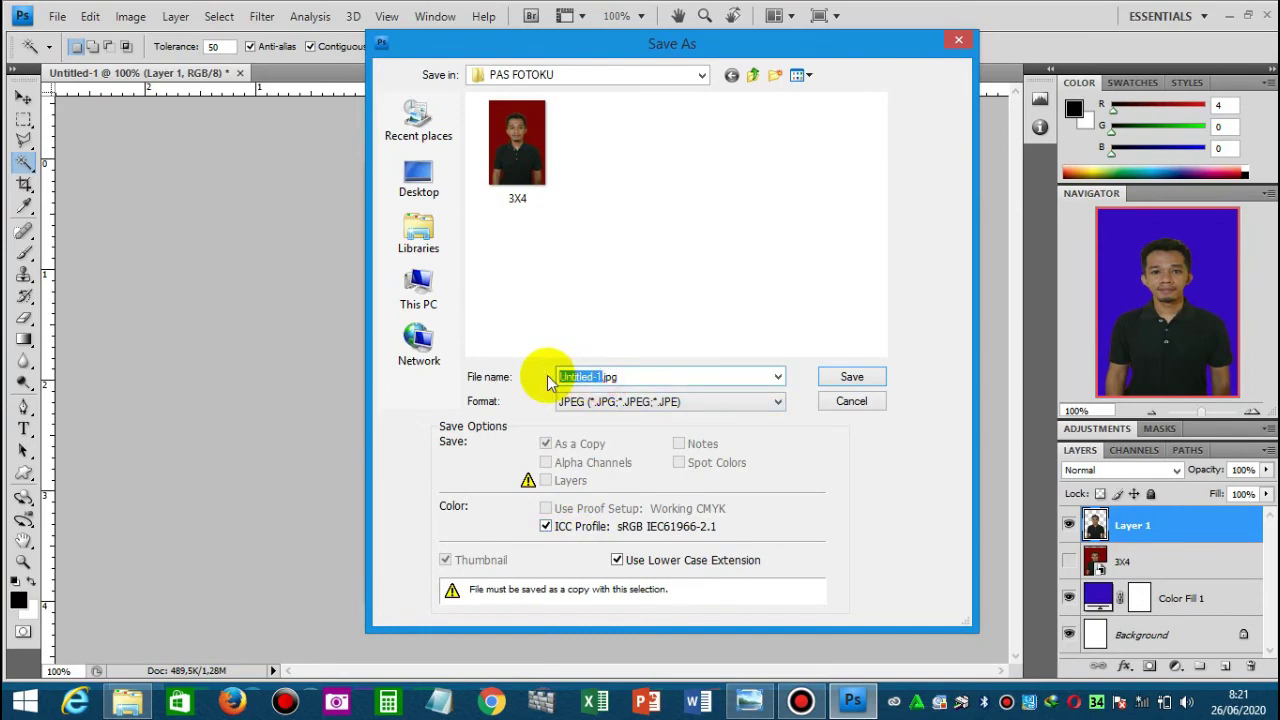
{"action": "type", "text": "pas "}
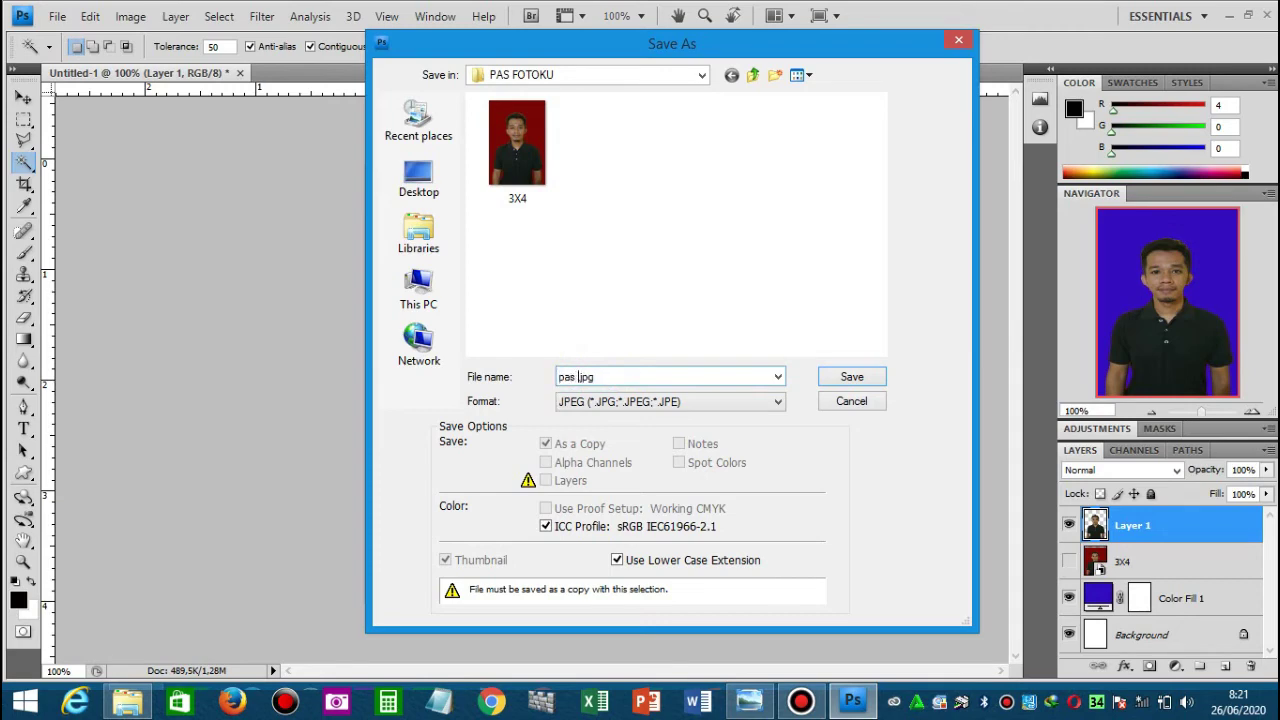
{"action": "type", "text": "foto 3"}
{"action": "type", "text": "x"}
{"action": "type", "text": "4 l"}
{"action": "type", "text": "atar biru"}
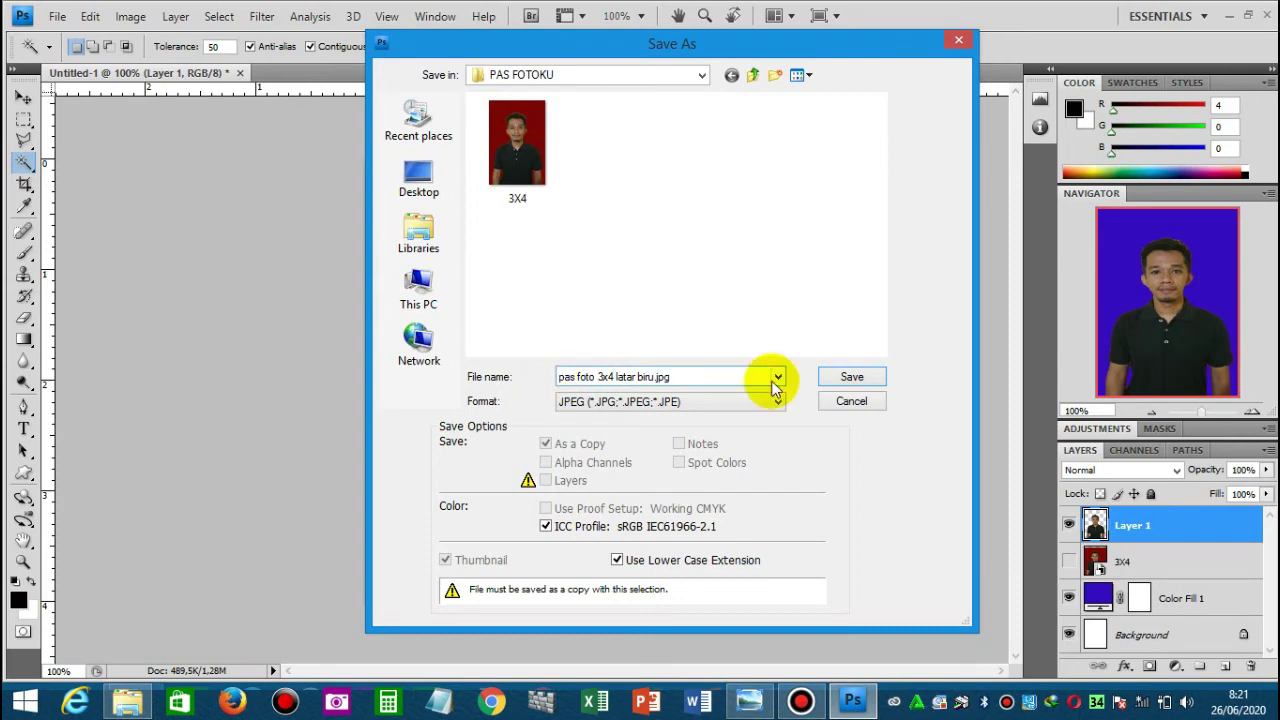
{"action": "left_click", "coordinate": [840, 380]}
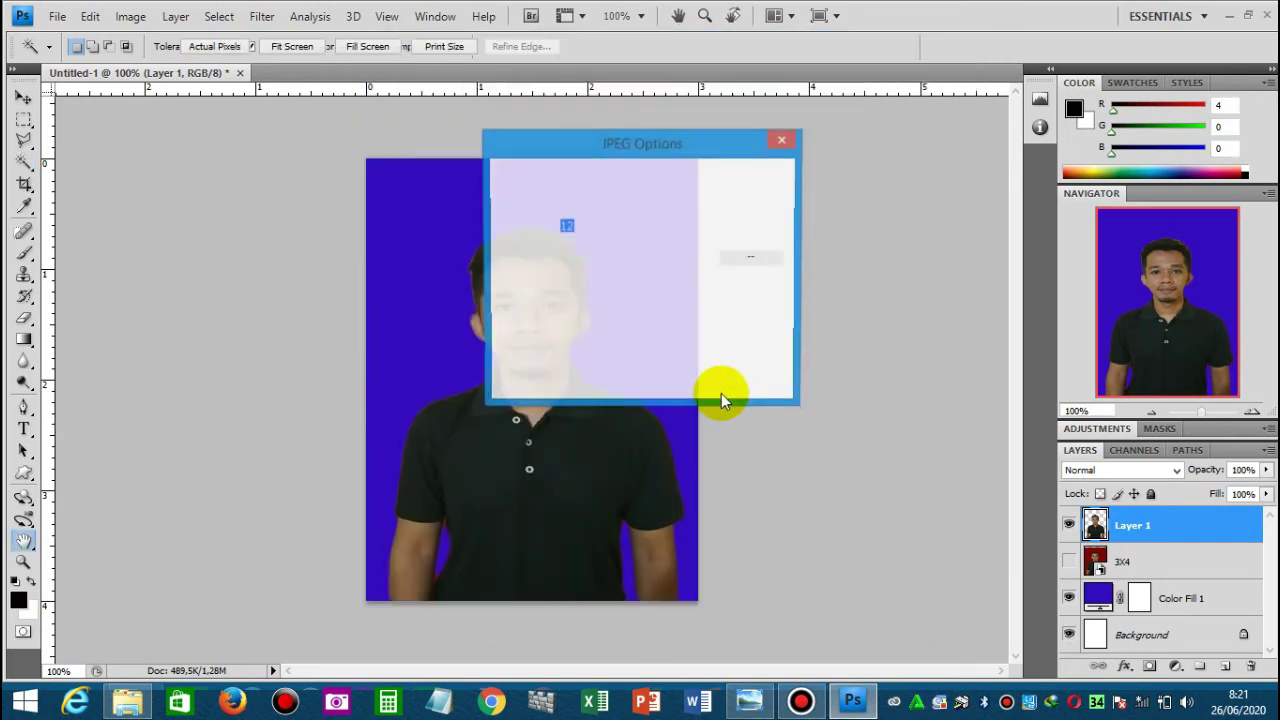
Accept the JPEG options and open the saved photo from the PAS FOTOKU folder
{"action": "left_click", "coordinate": [752, 177]}
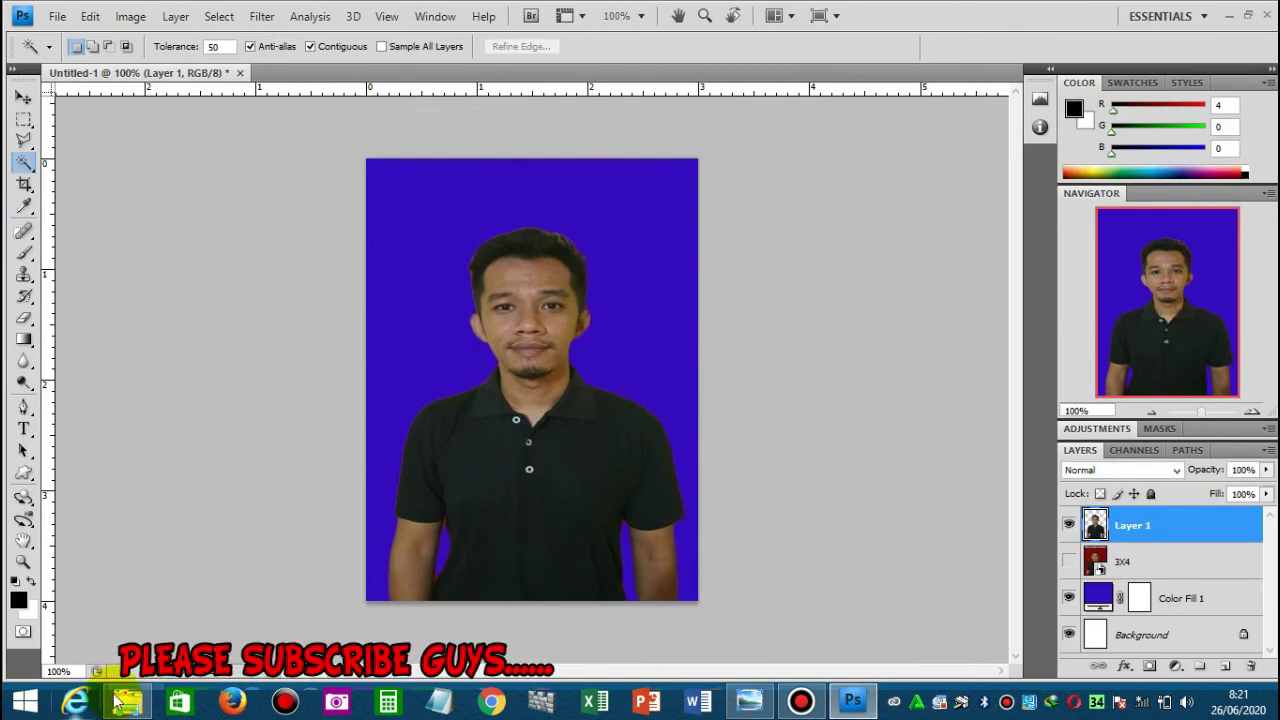
{"action": "left_click", "coordinate": [127, 700]}
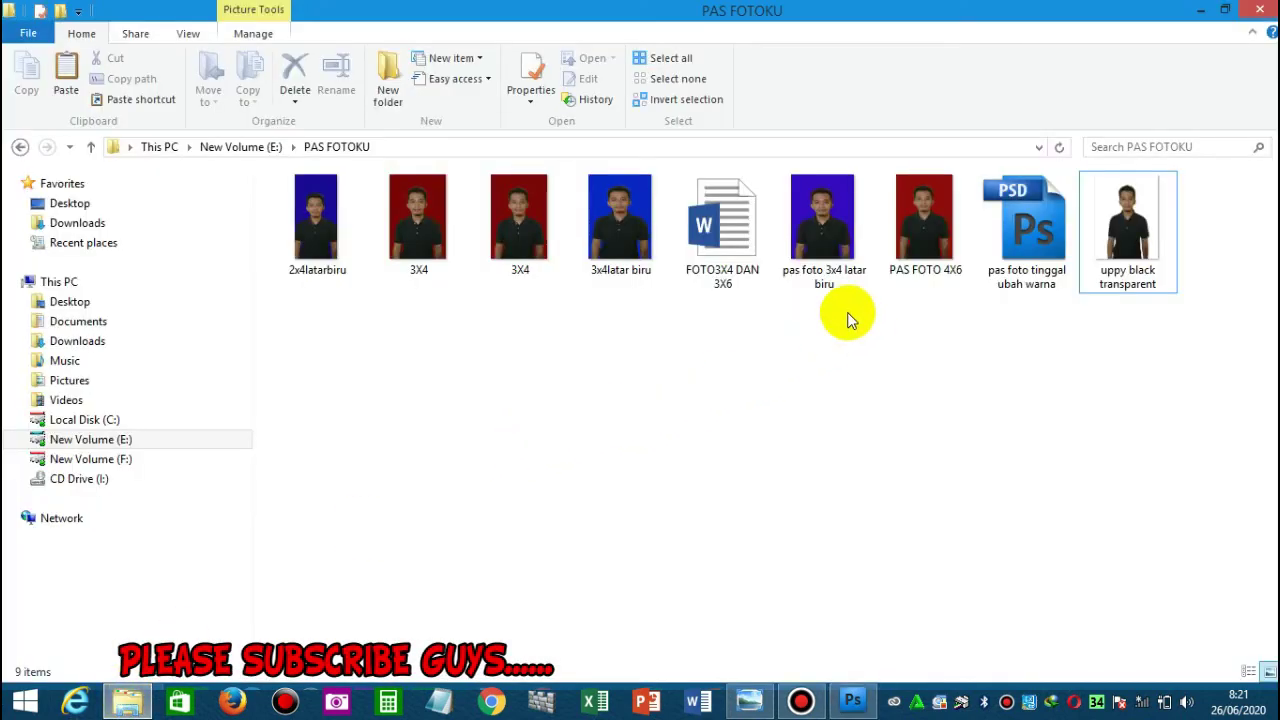
{"action": "left_click", "coordinate": [808, 272]}
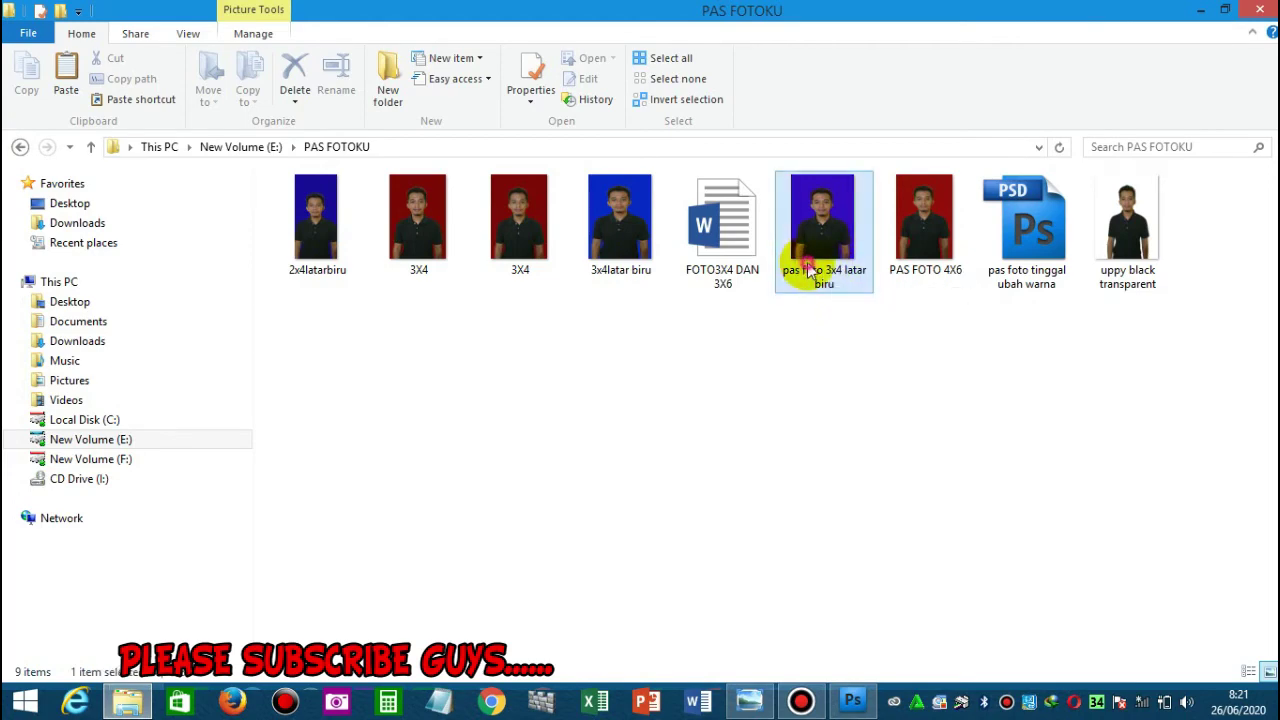
{"action": "double_click", "coordinate": [810, 273]}
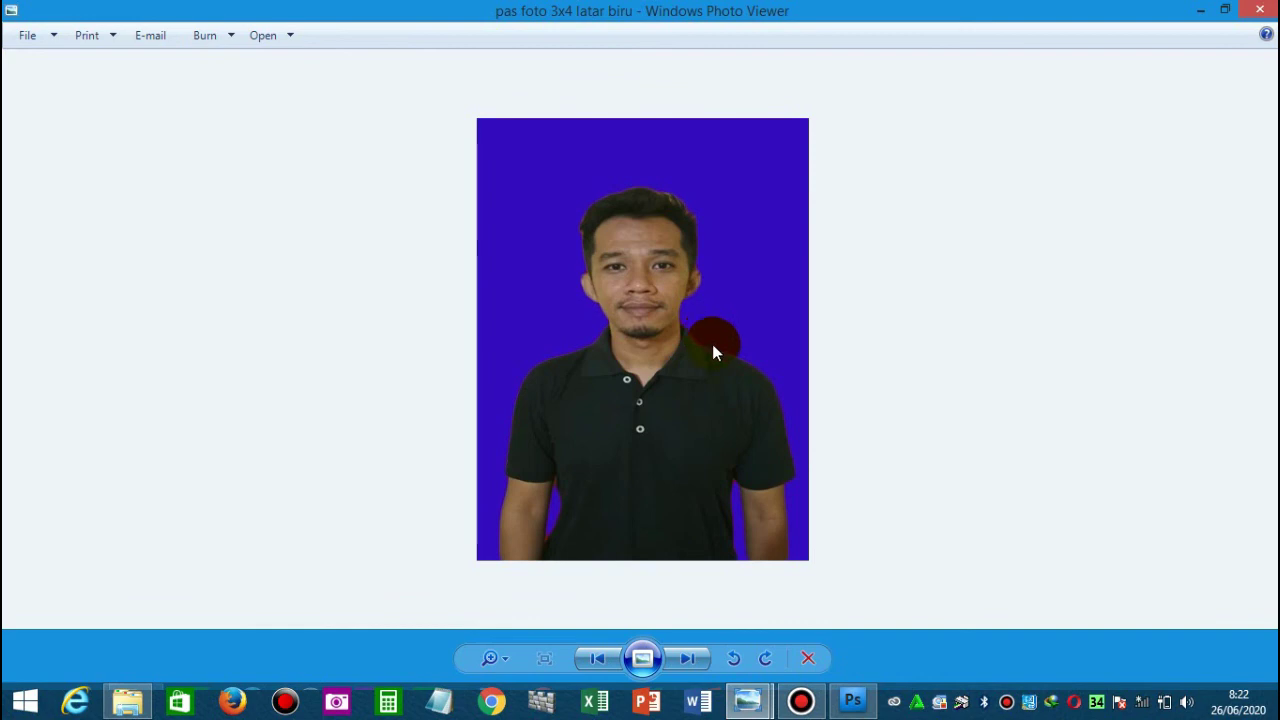
Review the saved photo of the man on the blue background in Photo Viewer
{"action": "left_click", "coordinate": [801, 700]}
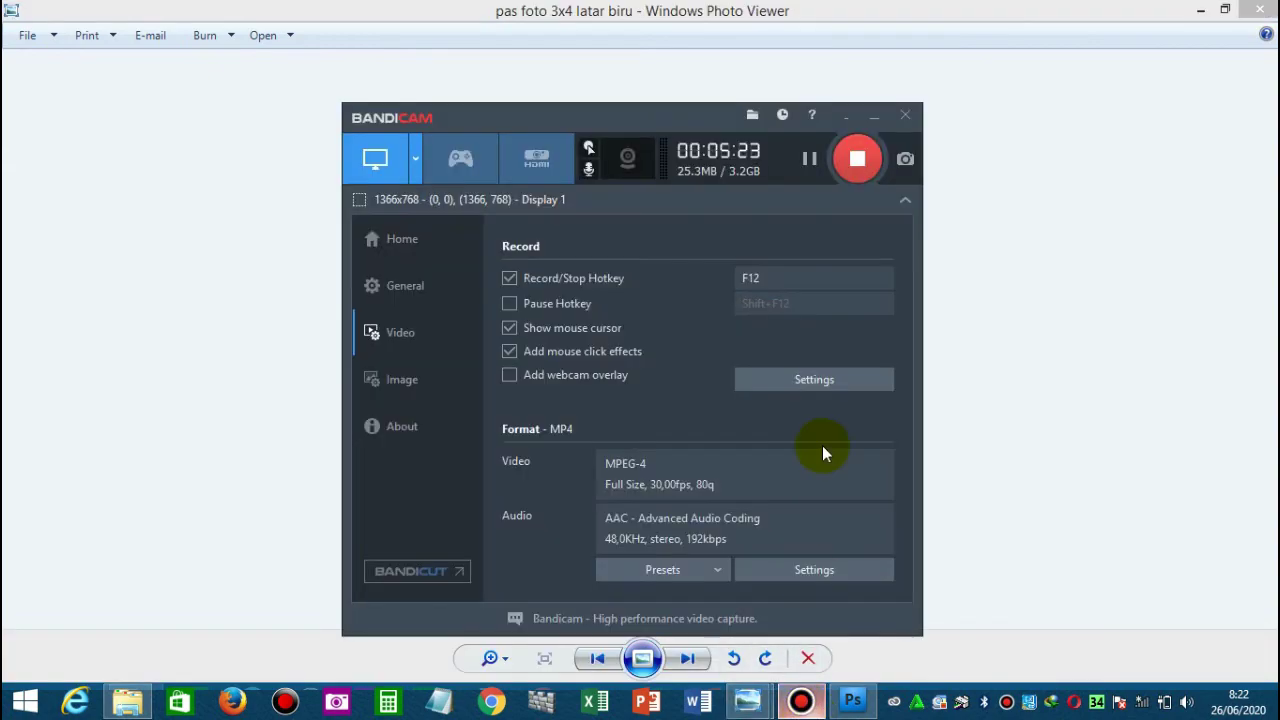
{"action": "left_click", "coordinate": [857, 158]}
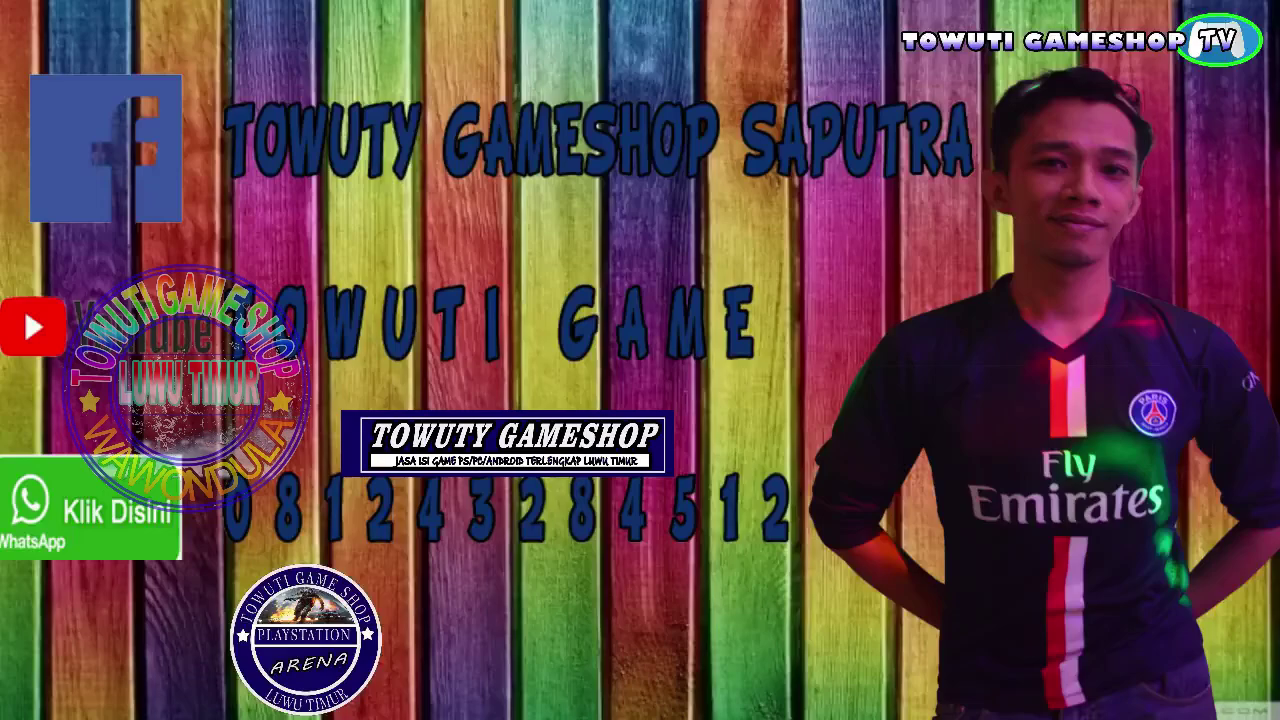